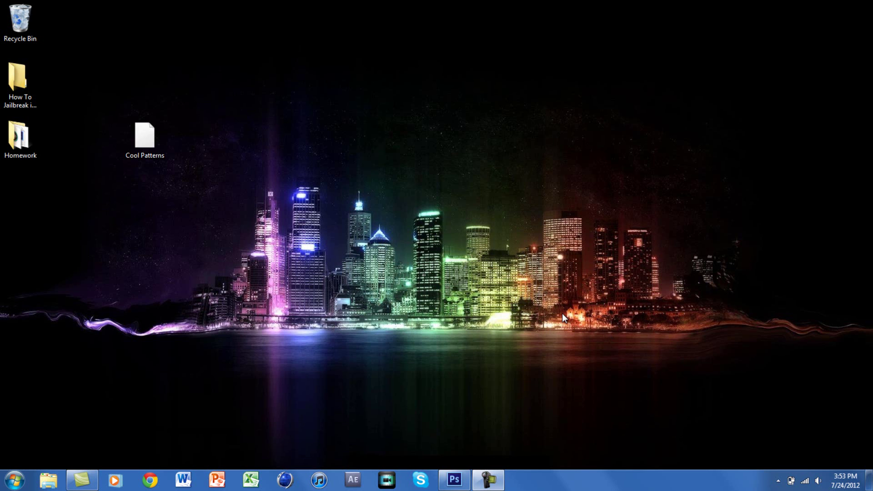
Create Untitled-1, a white 500 × 500 pixel document at 72 ppi, via File > New
click(454, 479)
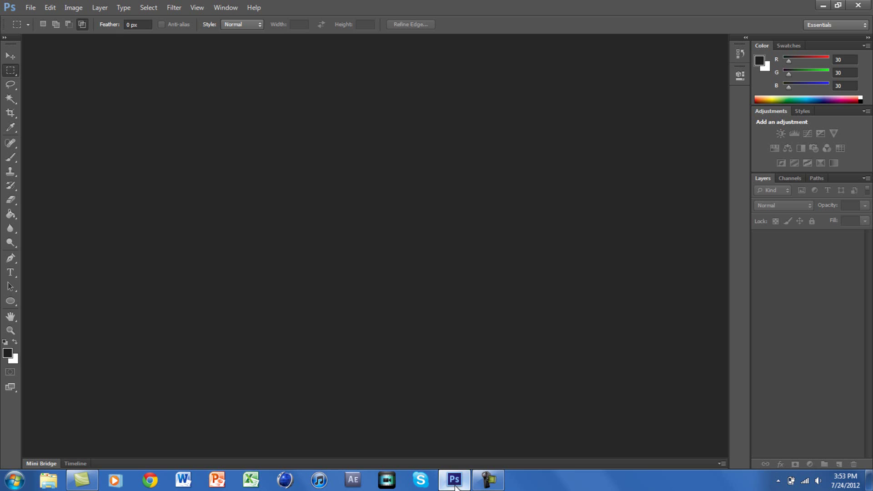
click(30, 7)
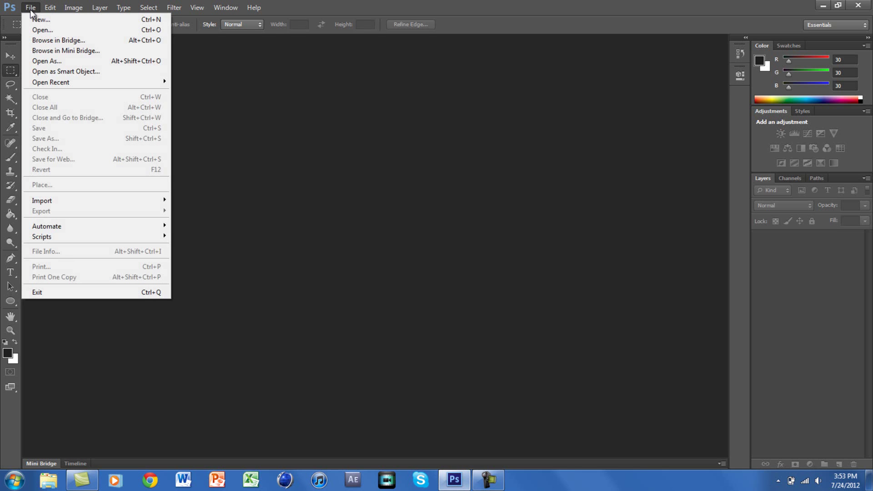
click(35, 21)
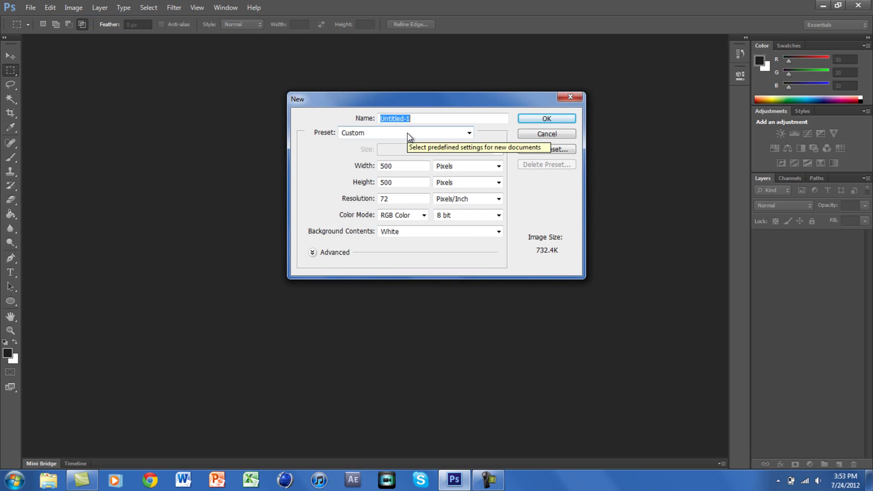
click(544, 119)
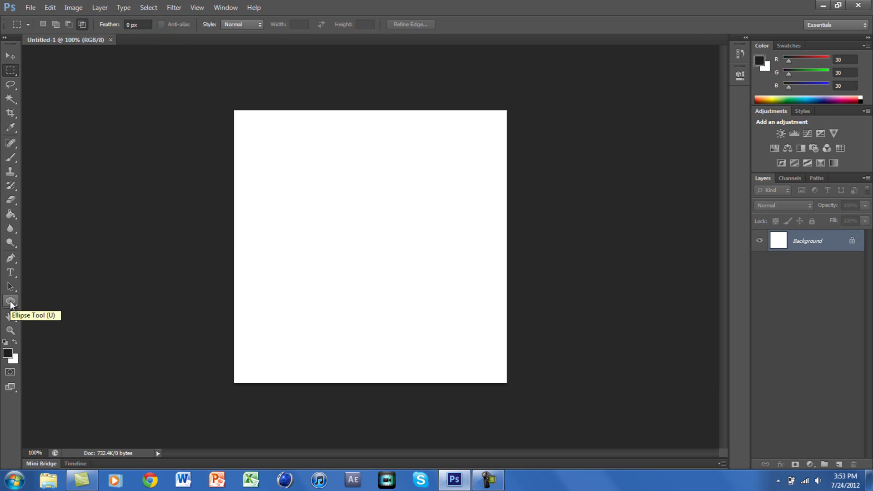
Draw a 363-pixel circle with the Ellipse Tool and nudge it toward the canvas centre
click(11, 304)
click(52, 322)
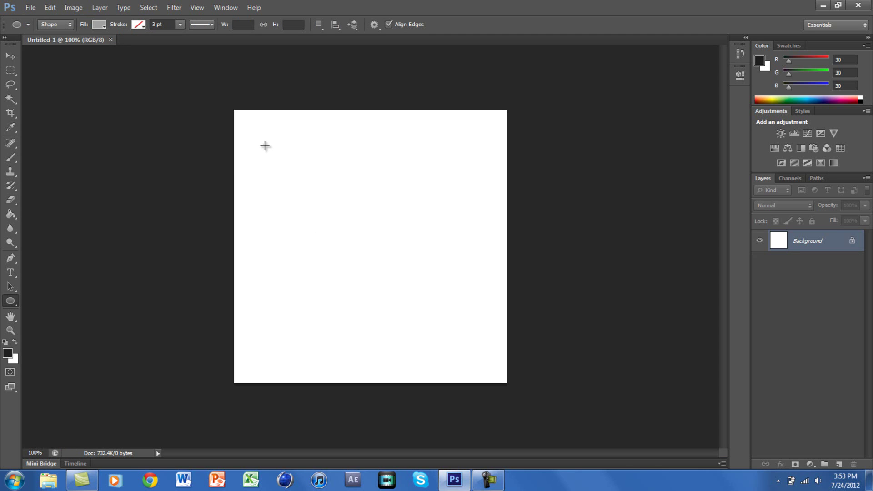
drag(263, 144, 474, 341)
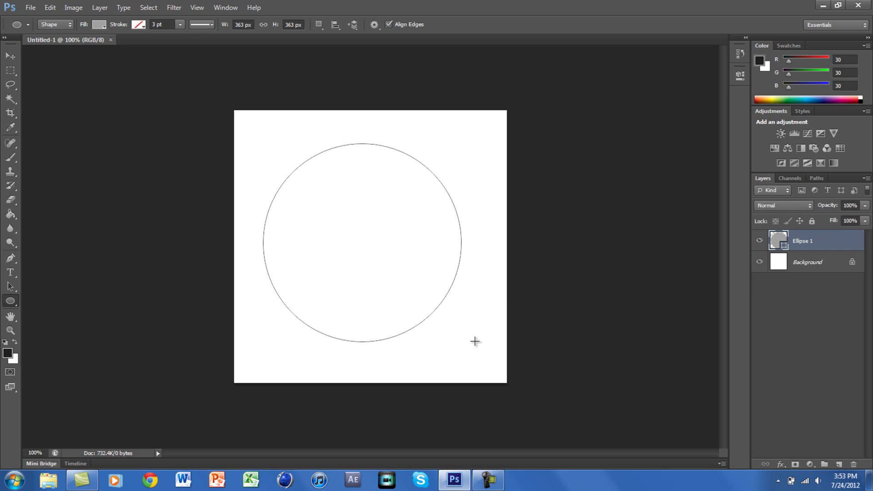
click(10, 56)
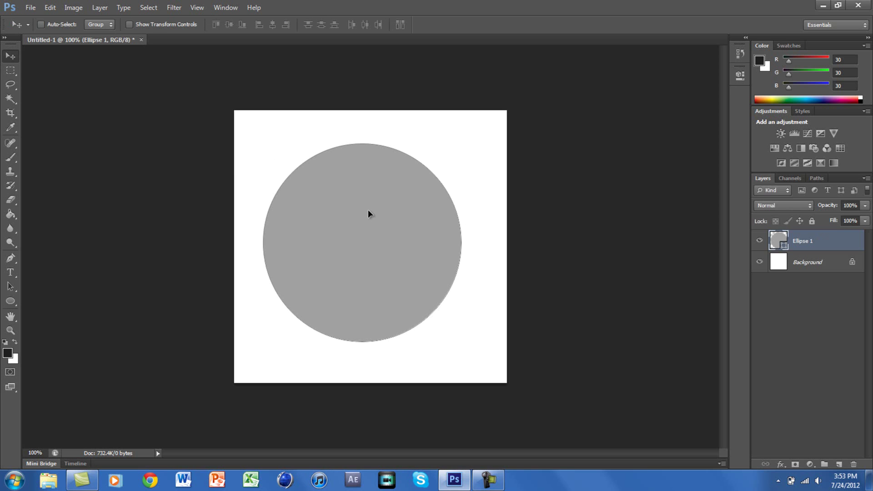
drag(368, 210, 376, 212)
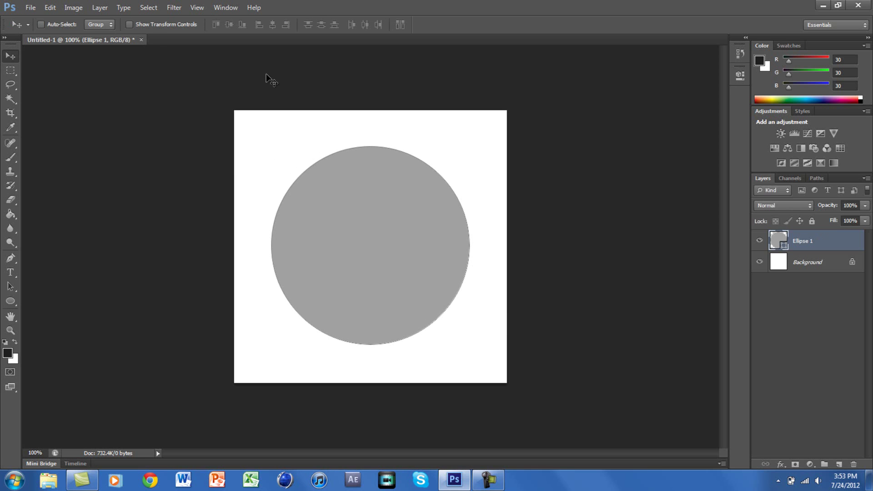
Fill the Ellipse 1 circle with a mid-grey
click(11, 303)
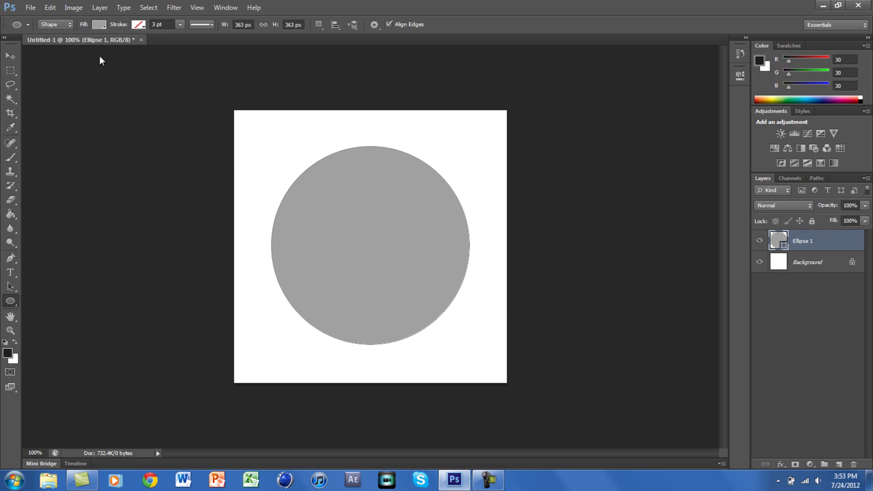
click(99, 24)
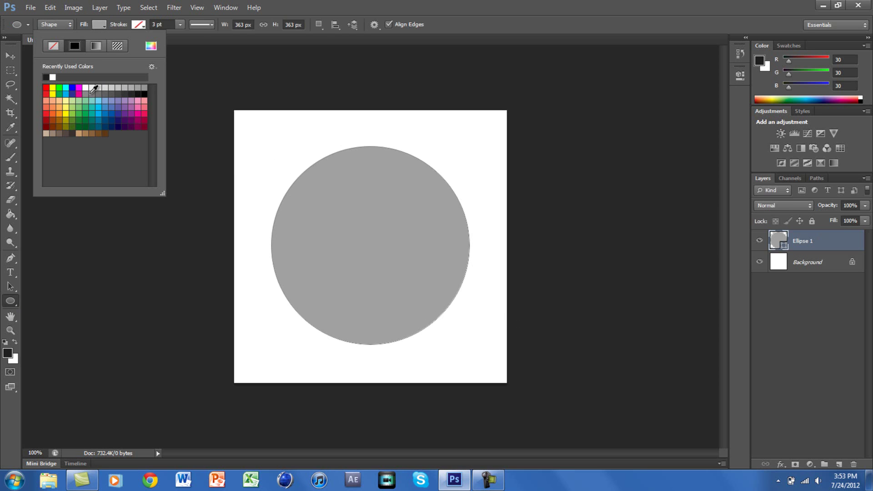
click(89, 94)
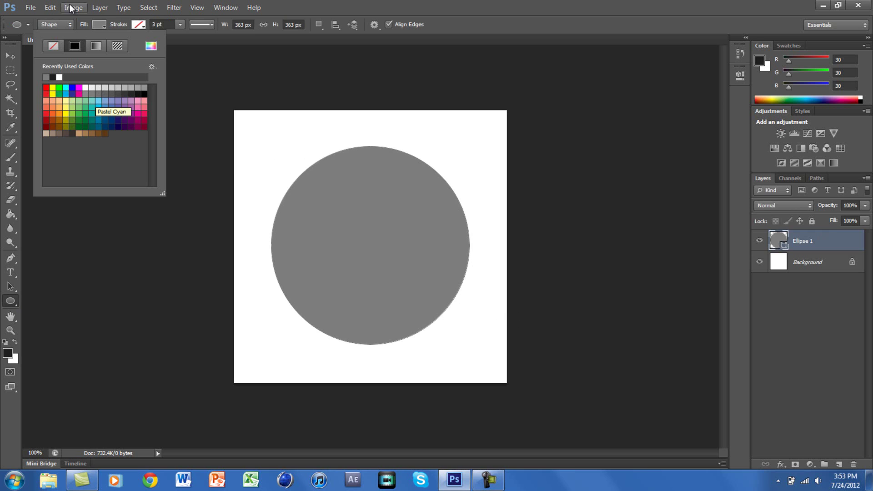
click(103, 24)
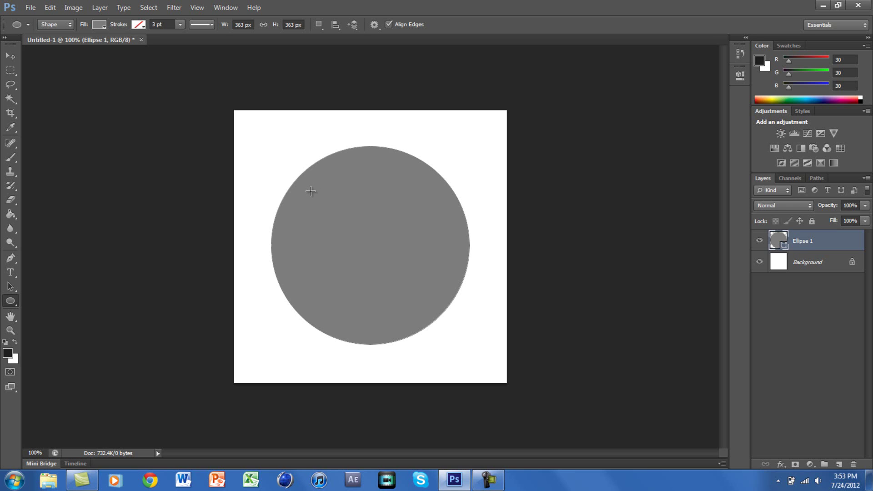
Draw a 308-pixel circle and centre it inside the first circle
drag(310, 191, 482, 357)
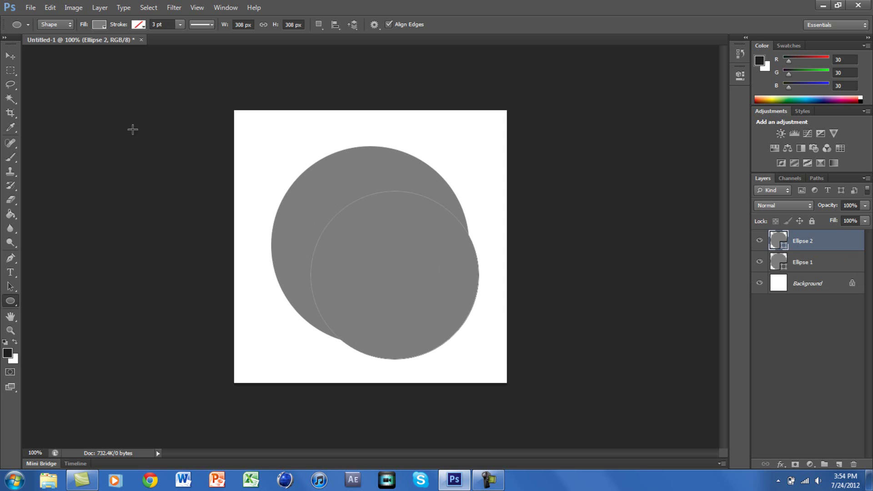
click(11, 56)
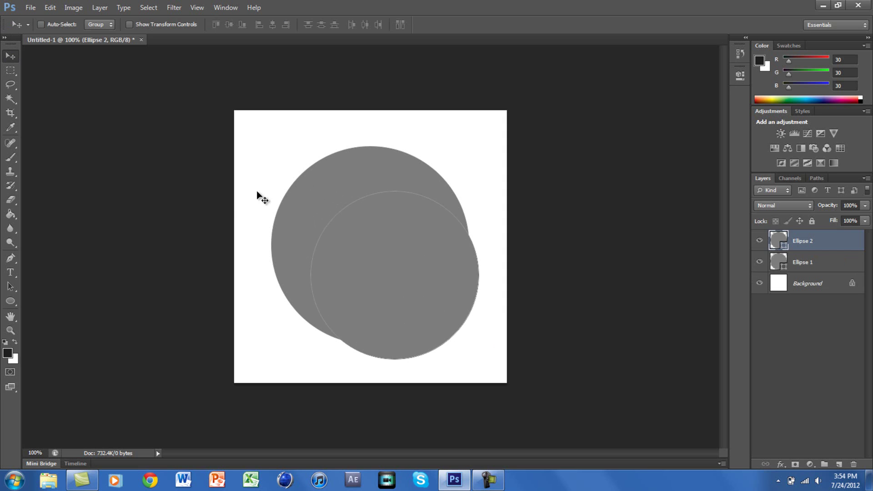
drag(415, 282, 394, 253)
Fill the inner circle, Ellipse 2, with a lighter grey
click(10, 301)
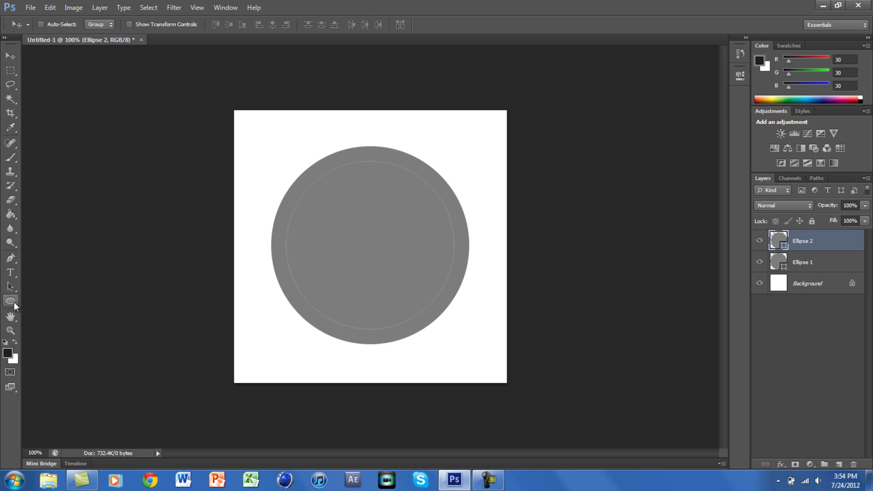
click(100, 25)
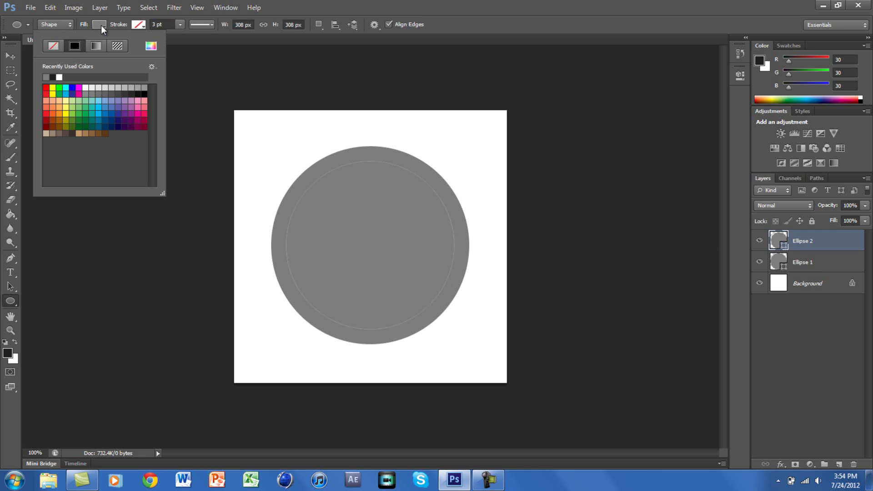
click(87, 94)
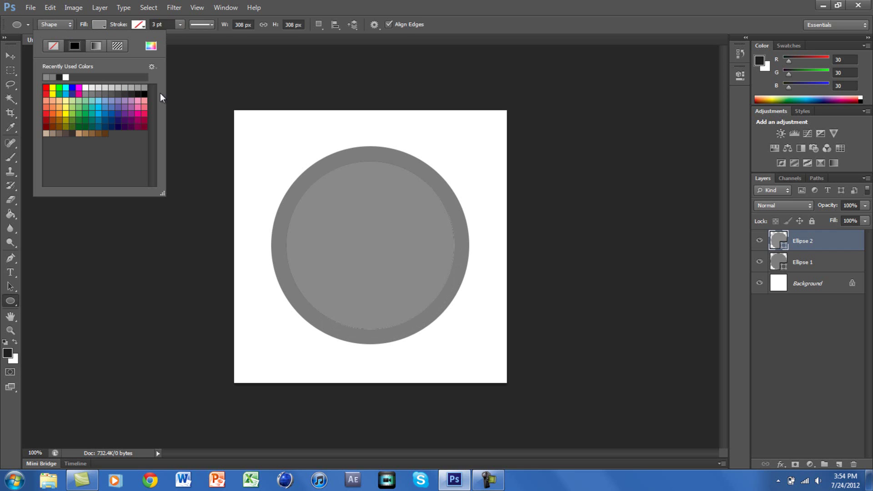
click(140, 89)
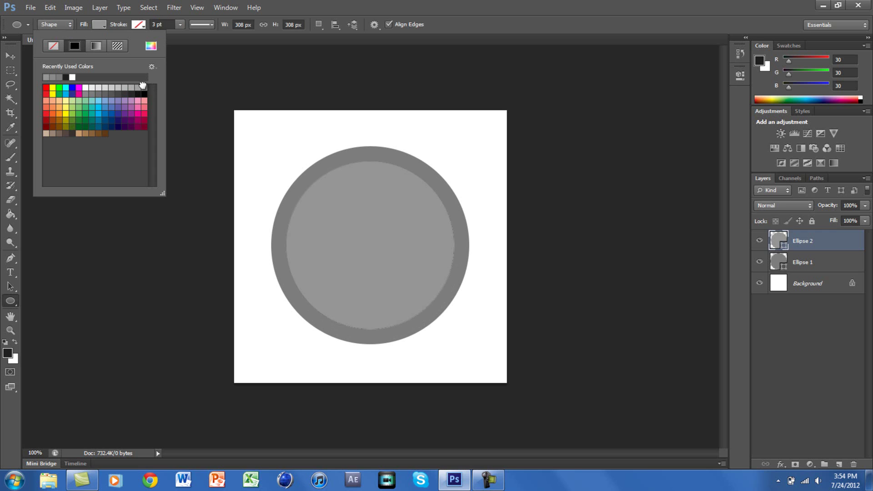
click(102, 25)
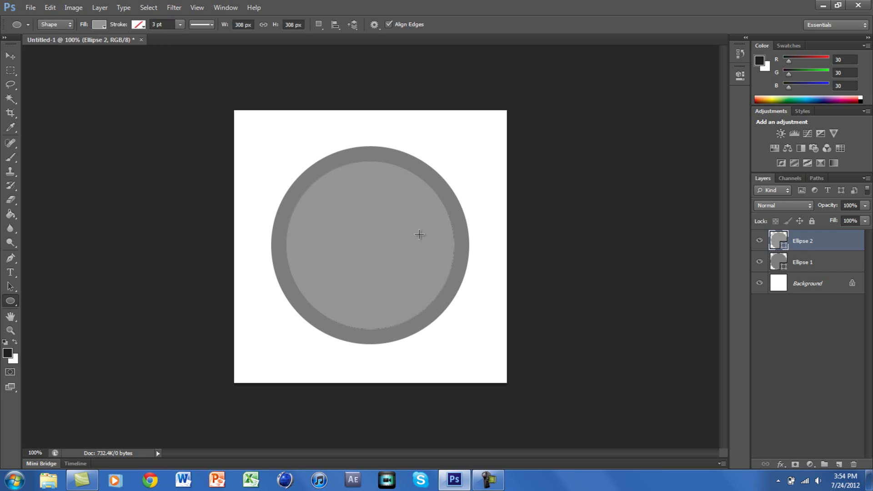
Open Blending Options for Ellipse 1 and add a 2 px stroke outline
click(832, 267)
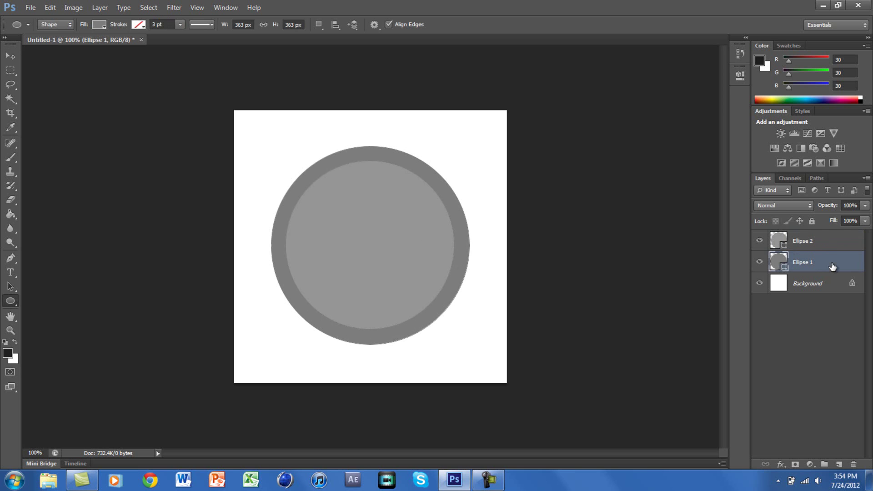
right_click(833, 266)
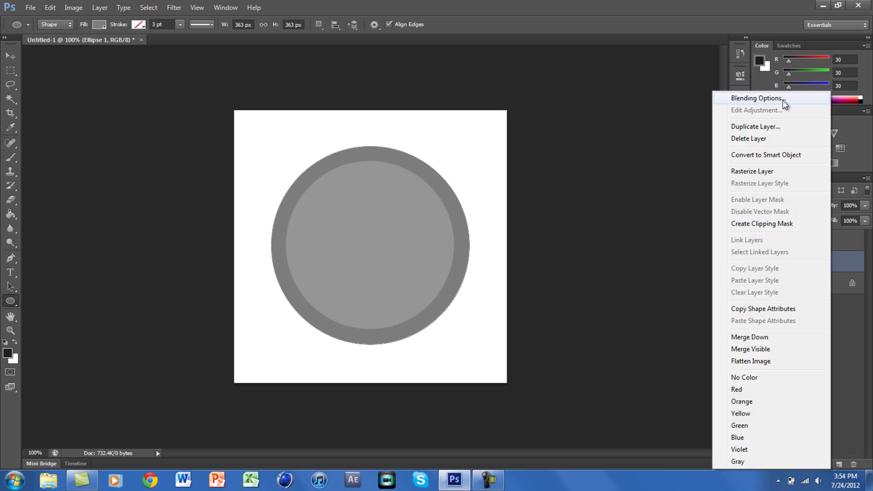
click(764, 98)
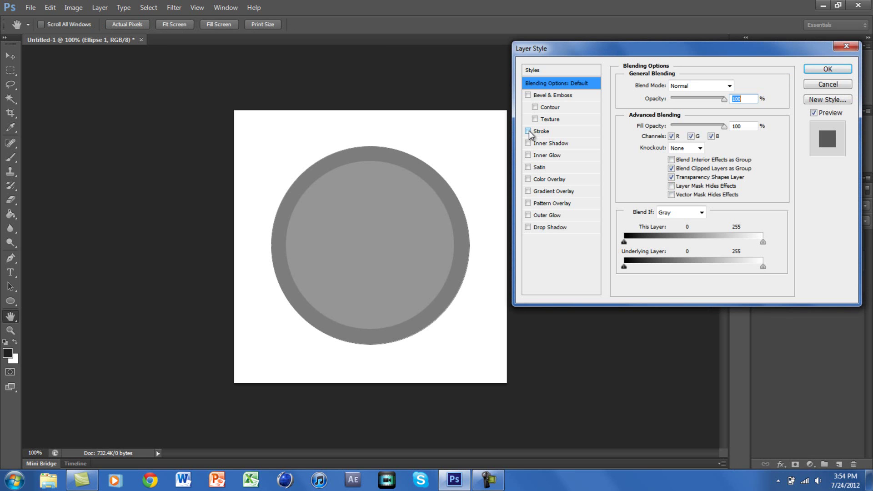
click(528, 131)
click(543, 132)
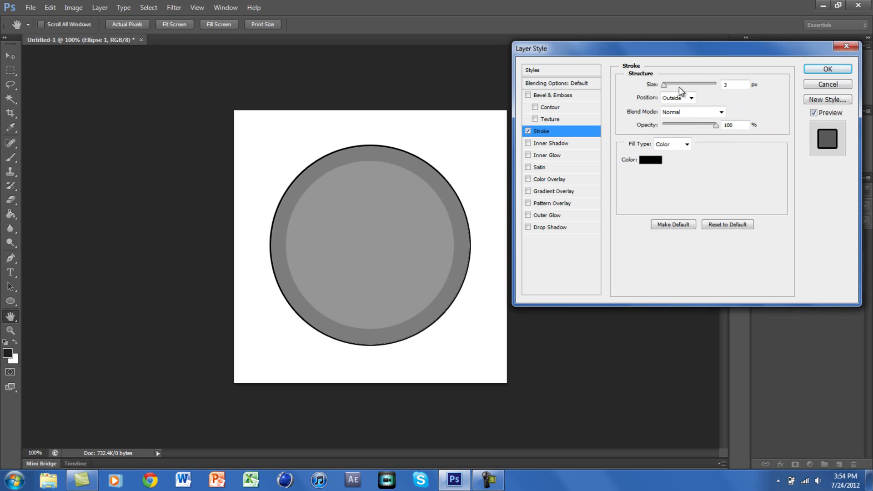
click(737, 85)
key(BackSpace)
text(2)
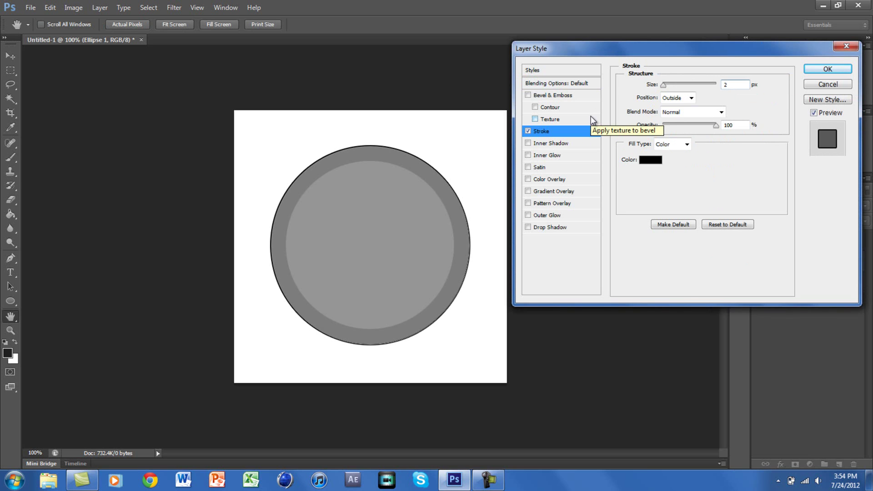
Add a grey Inner Glow to Ellipse 1 and widen it to 21 px
click(529, 156)
click(540, 157)
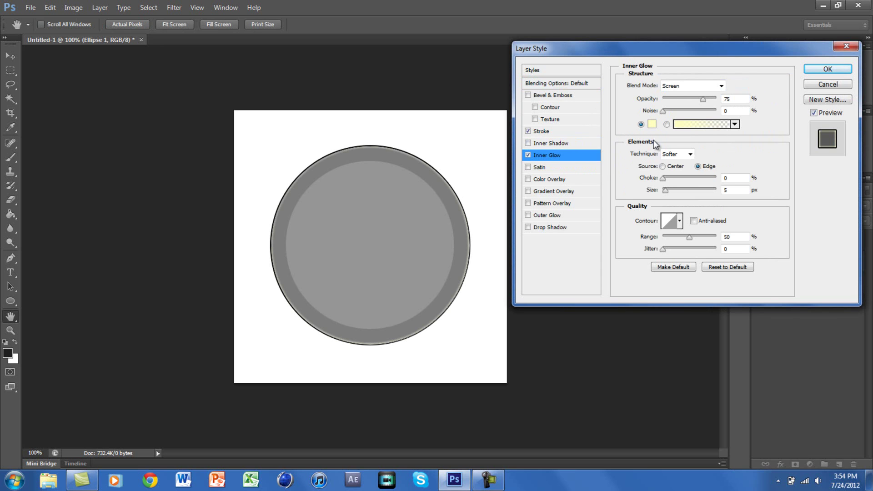
click(652, 125)
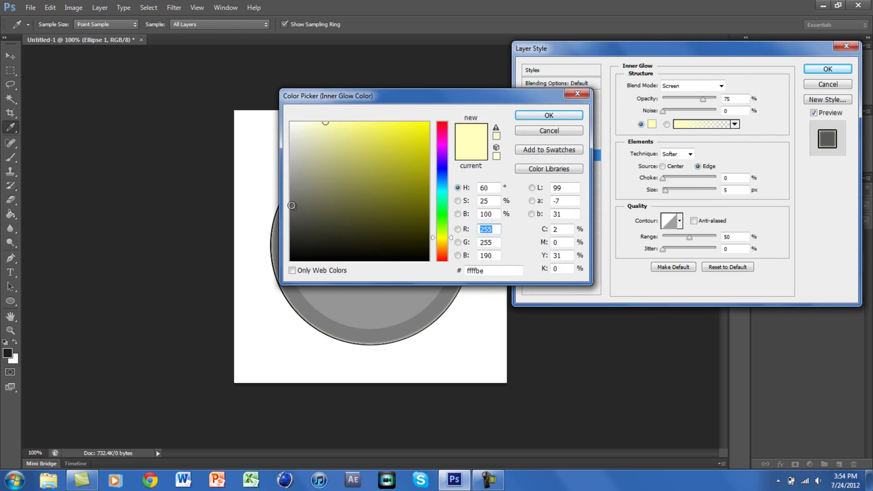
click(291, 209)
drag(291, 210, 291, 203)
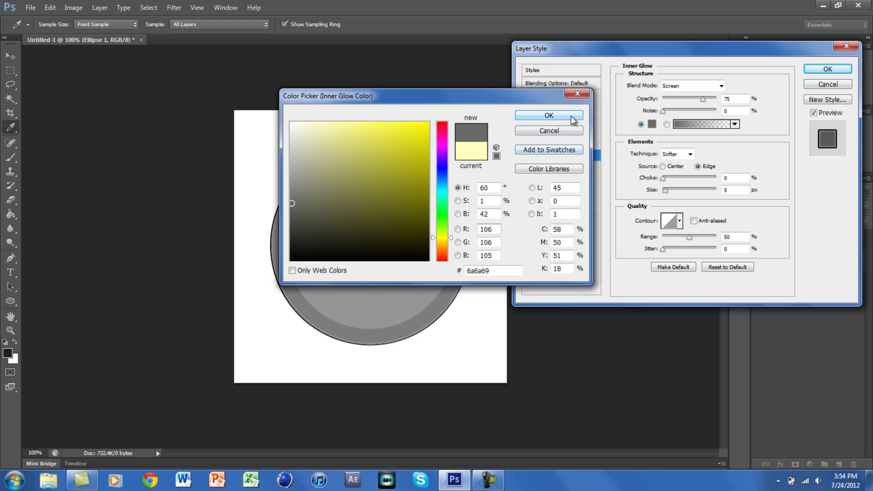
click(548, 115)
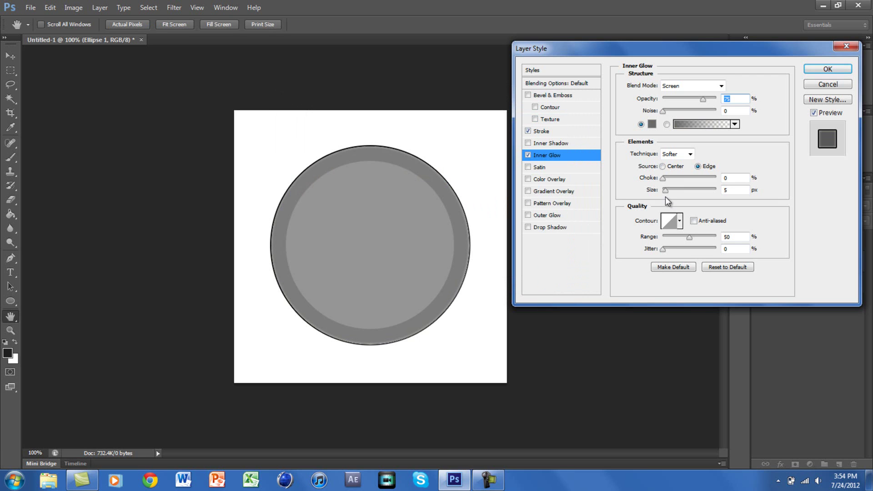
drag(665, 194, 670, 193)
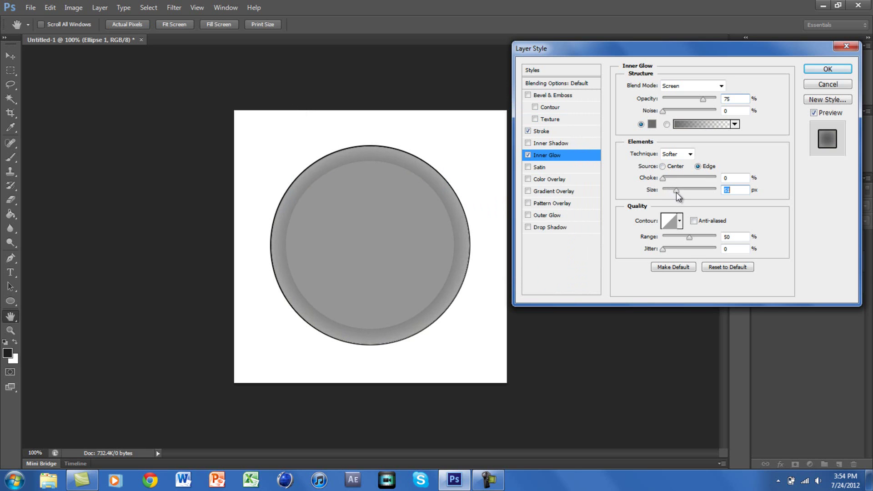
Enable Bevel & Emboss texture and load the Cool Patterns set into the pattern picker
click(549, 118)
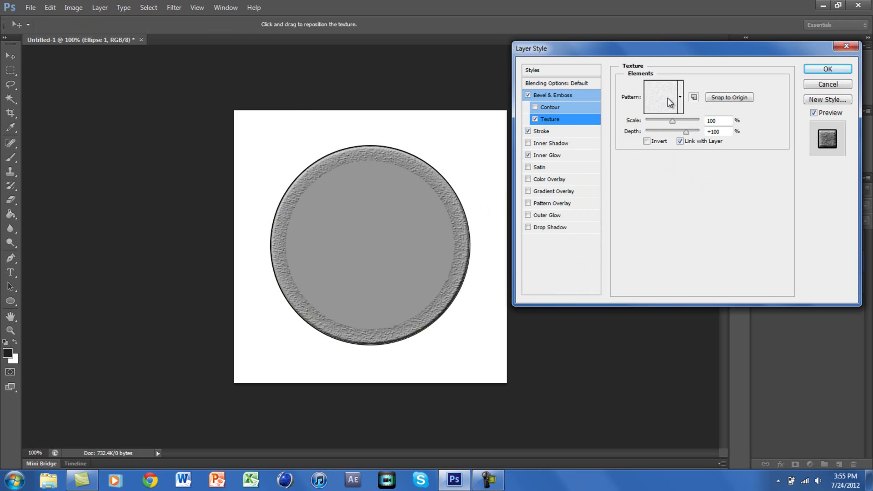
click(680, 97)
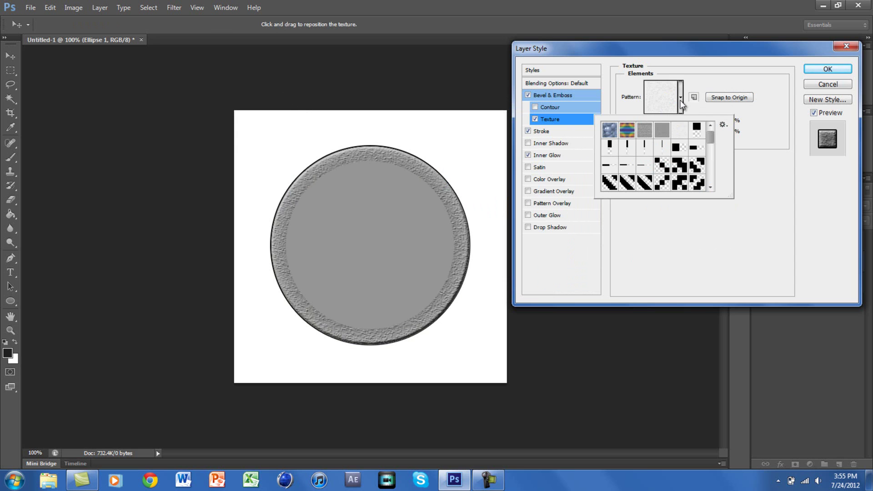
click(723, 126)
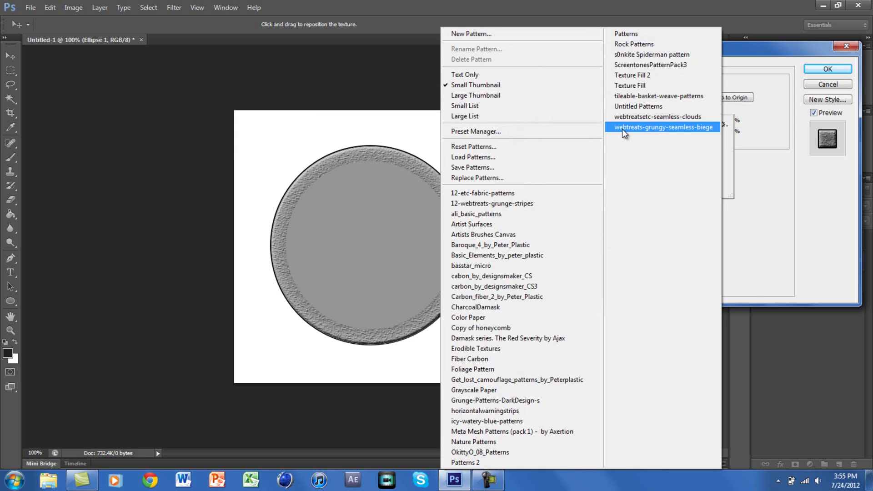
click(569, 156)
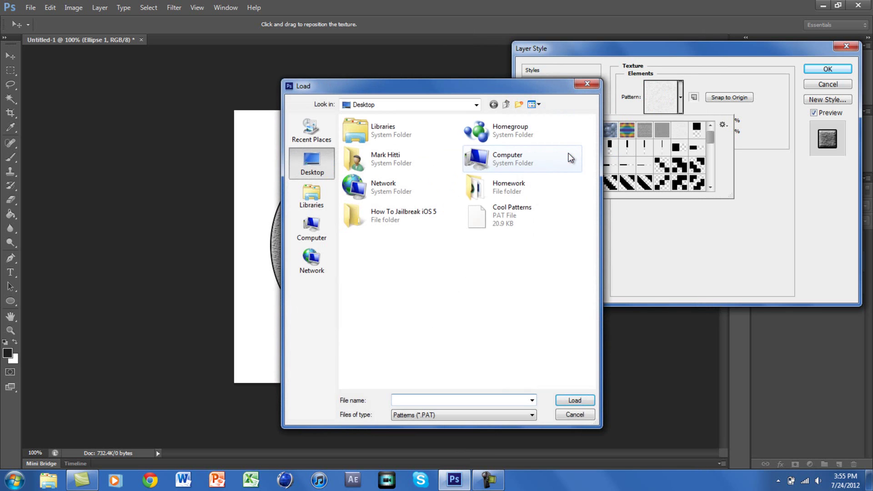
double_click(504, 217)
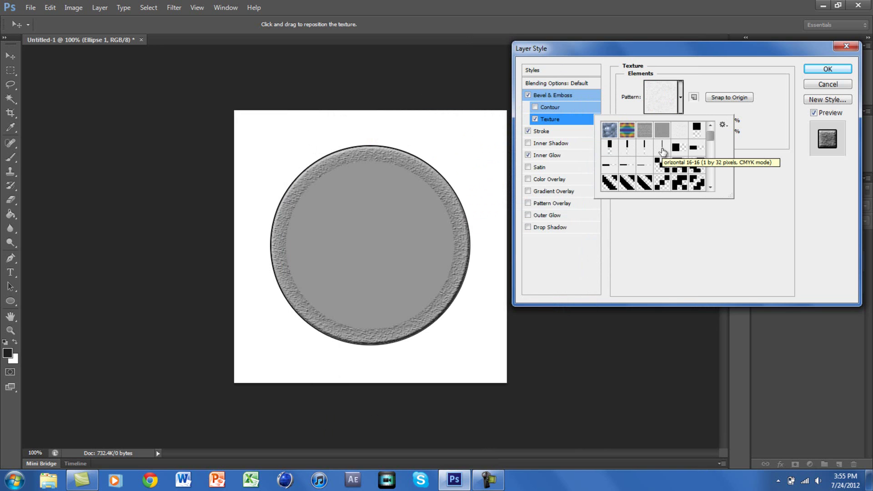
Use the thin line pattern as the bevel texture and apply the layer styles
click(661, 148)
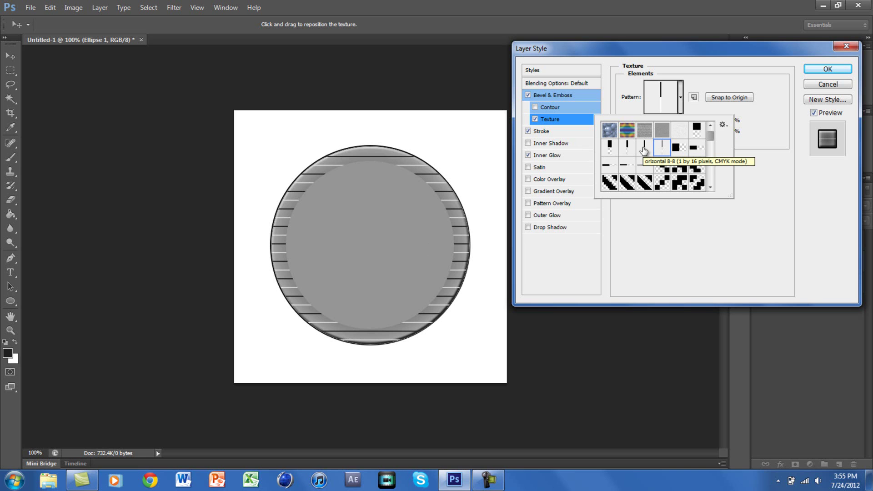
click(644, 150)
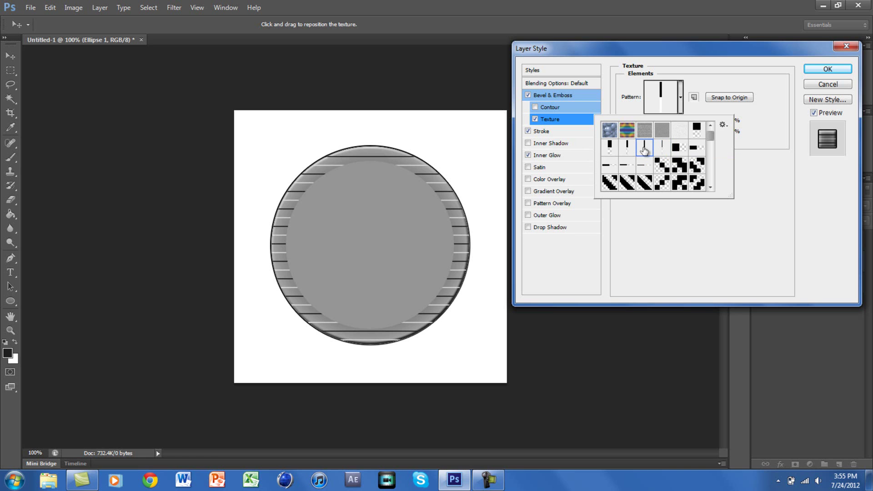
click(625, 152)
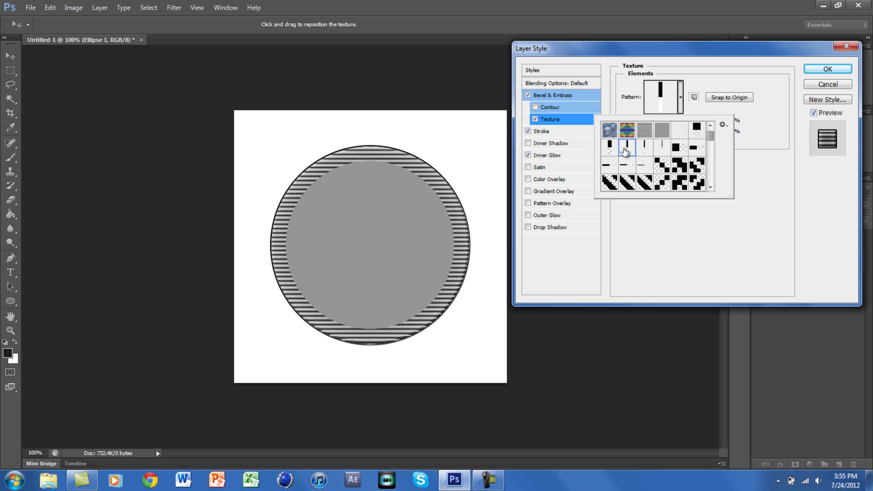
click(662, 168)
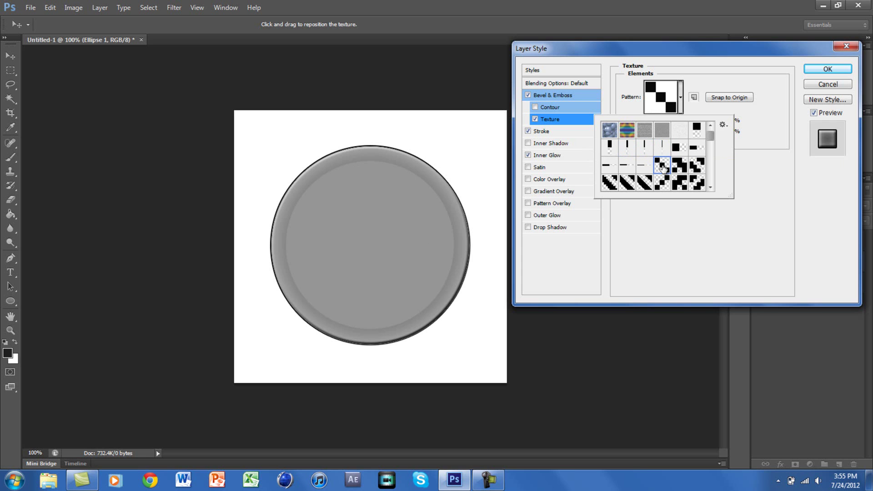
click(681, 171)
click(693, 171)
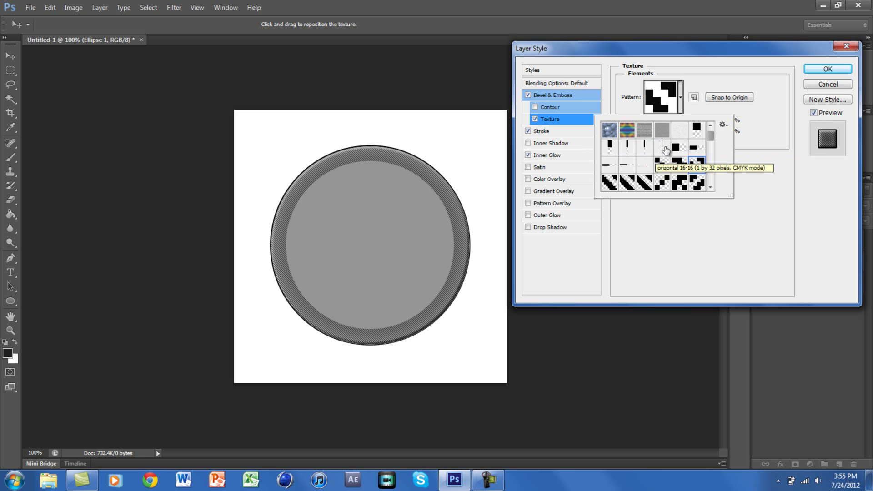
click(663, 146)
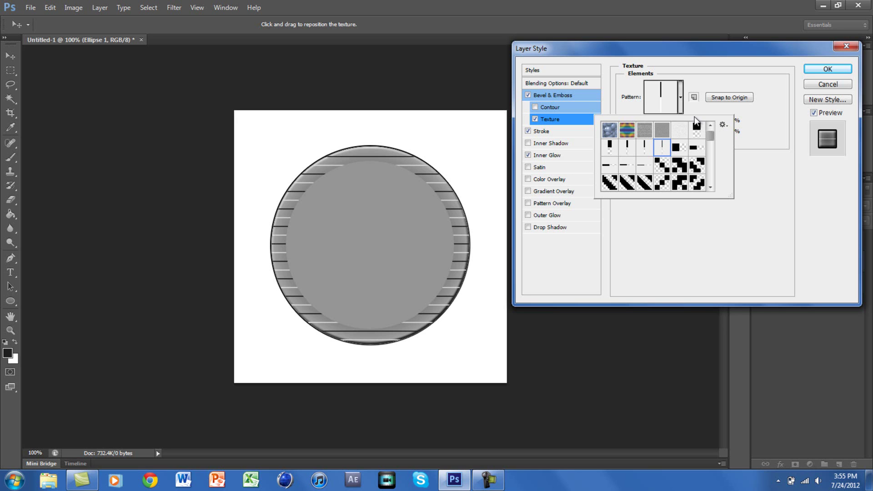
click(680, 97)
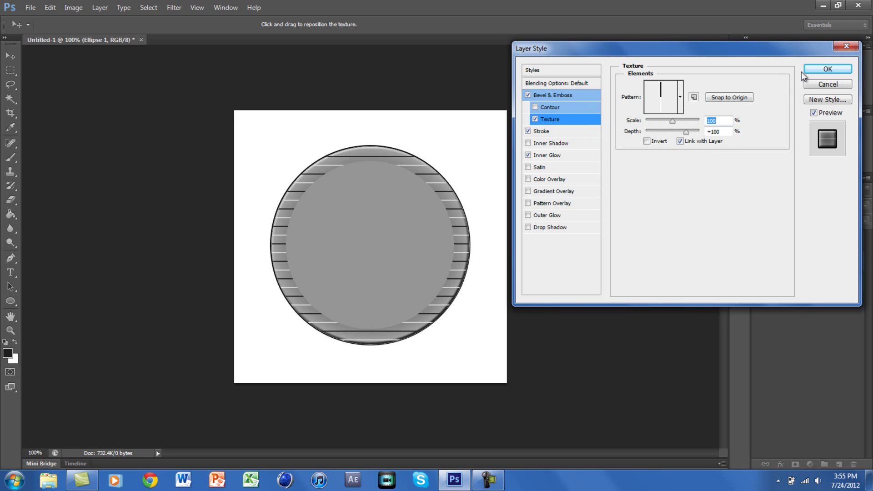
click(823, 71)
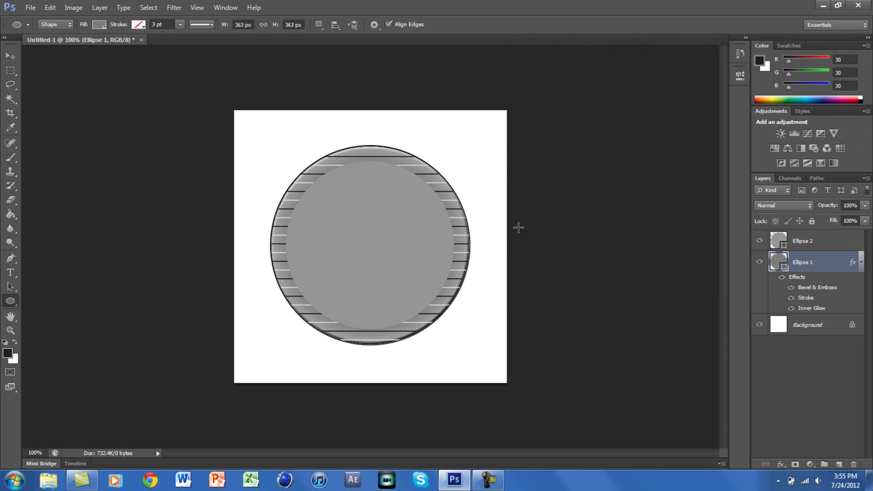
In Ellipse 2's Blending Options, add a 2 px stroke and enable Gradient Overlay
click(846, 243)
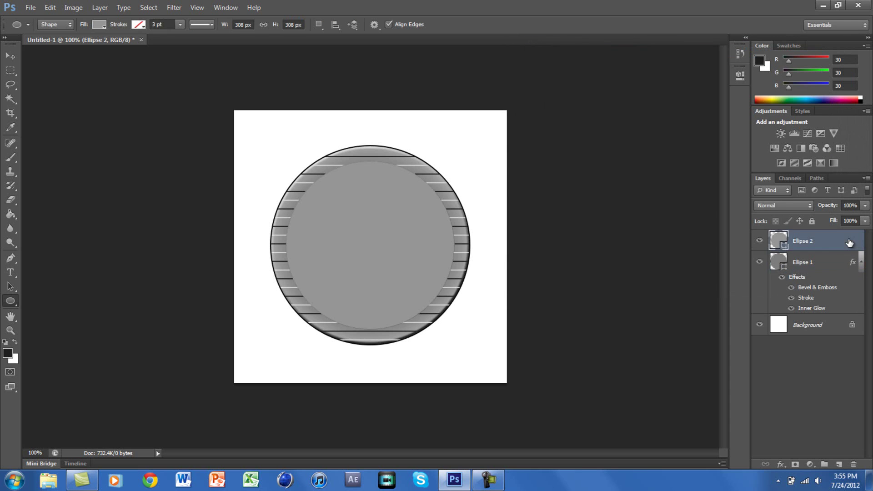
right_click(843, 243)
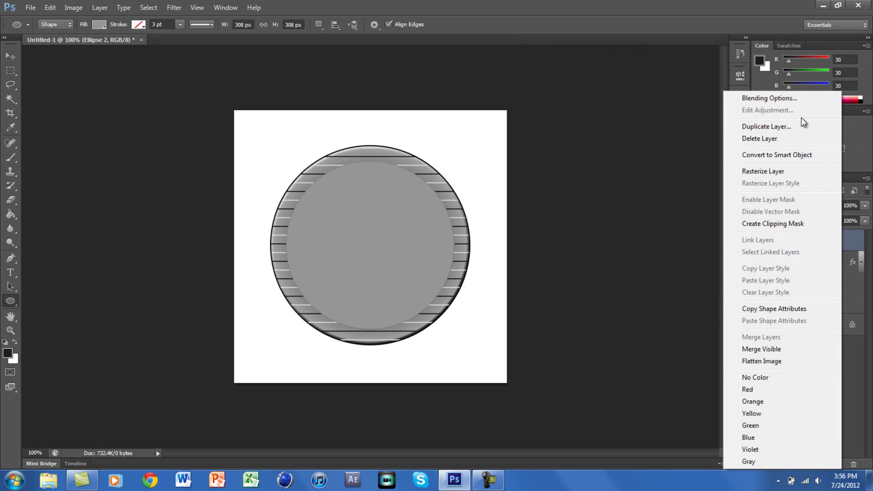
click(769, 98)
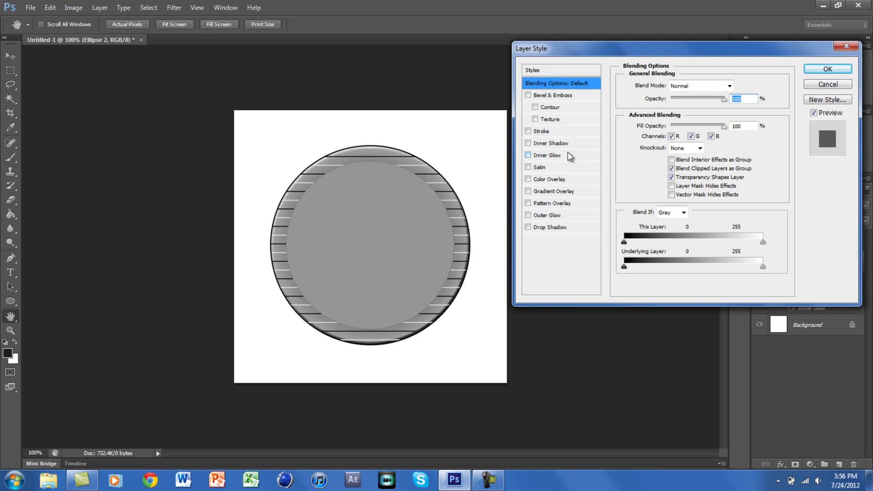
click(536, 133)
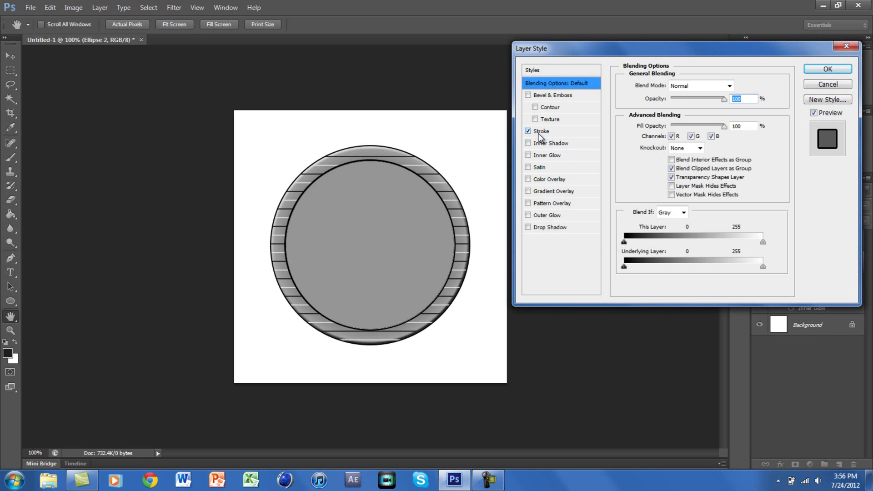
click(539, 131)
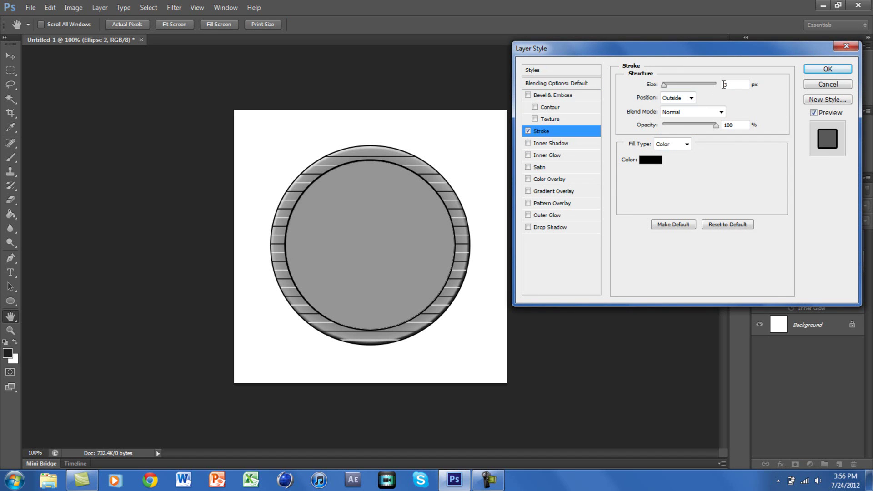
key(BackSpace)
text(2)
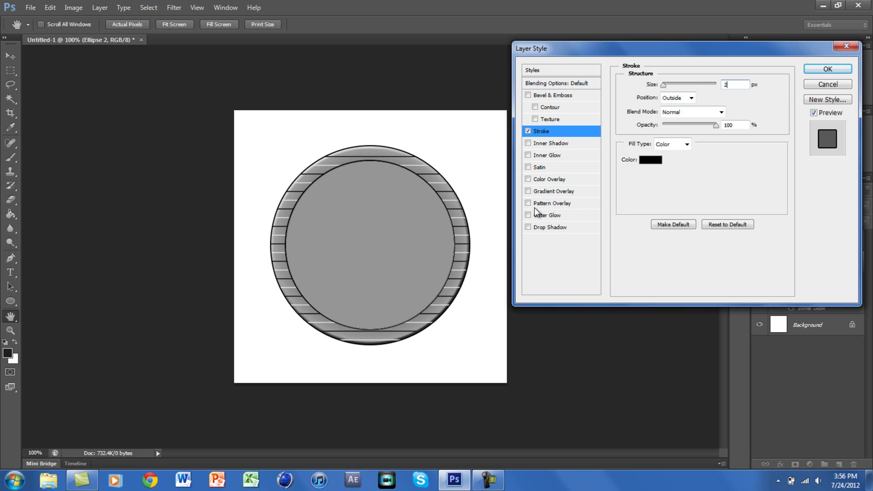
click(555, 191)
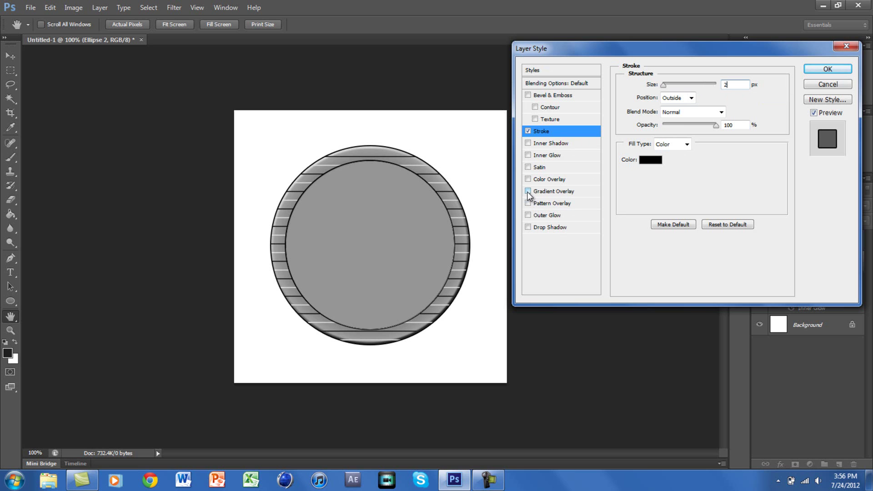
Edit the overlay gradient to run from light grey e3e2e2 to dark grey 5e5c5c
click(557, 191)
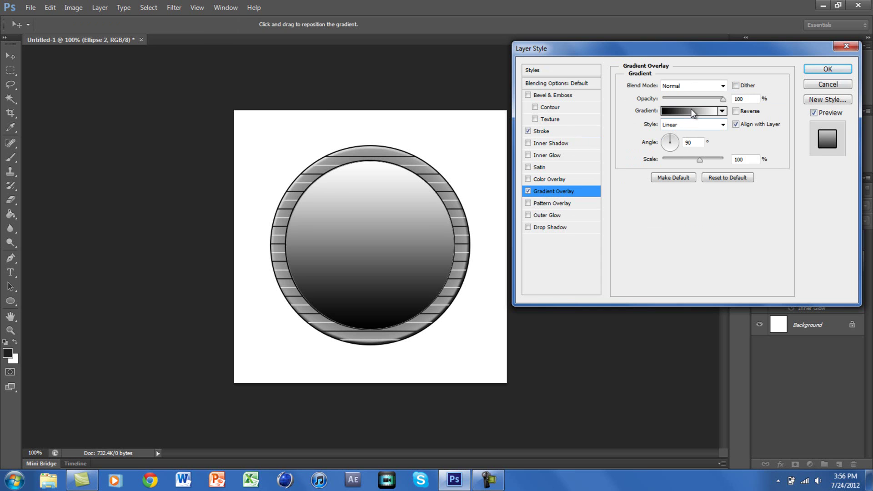
click(691, 109)
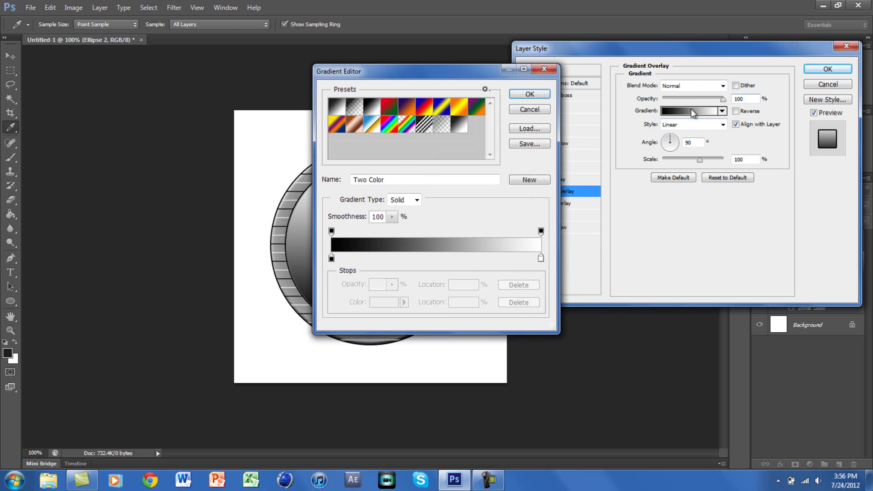
click(331, 259)
double_click(330, 259)
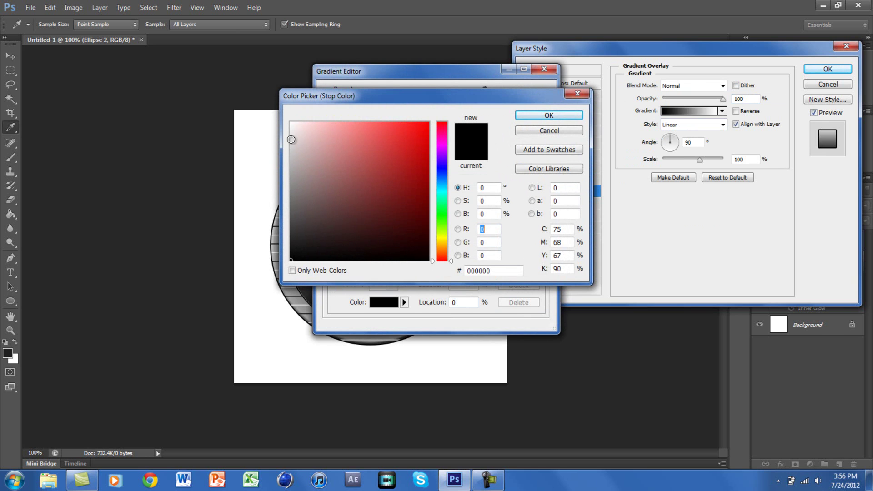
drag(291, 140, 291, 137)
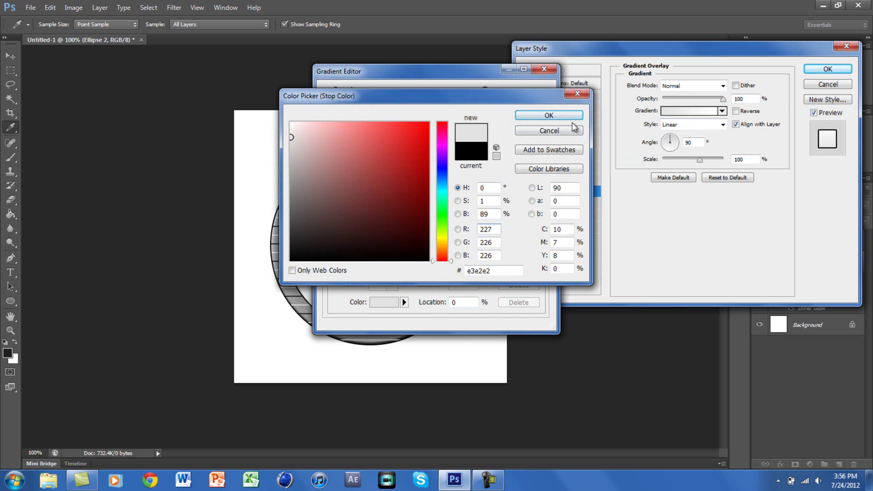
click(550, 117)
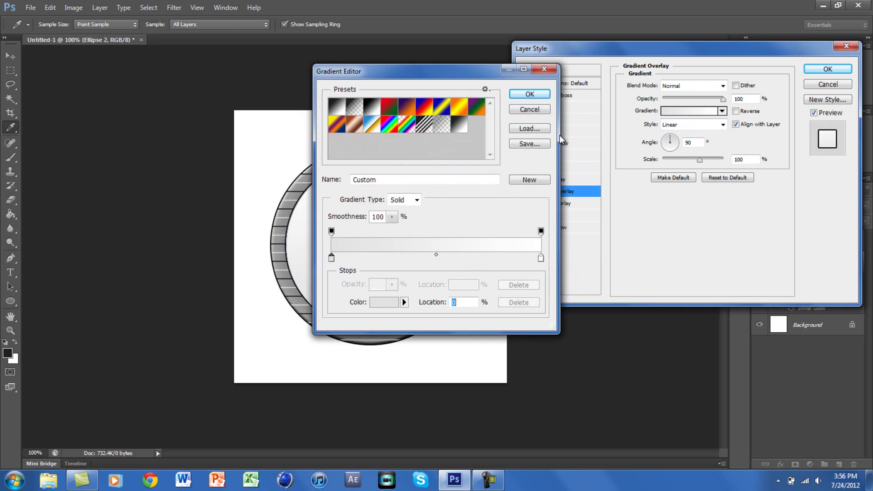
click(540, 259)
double_click(540, 259)
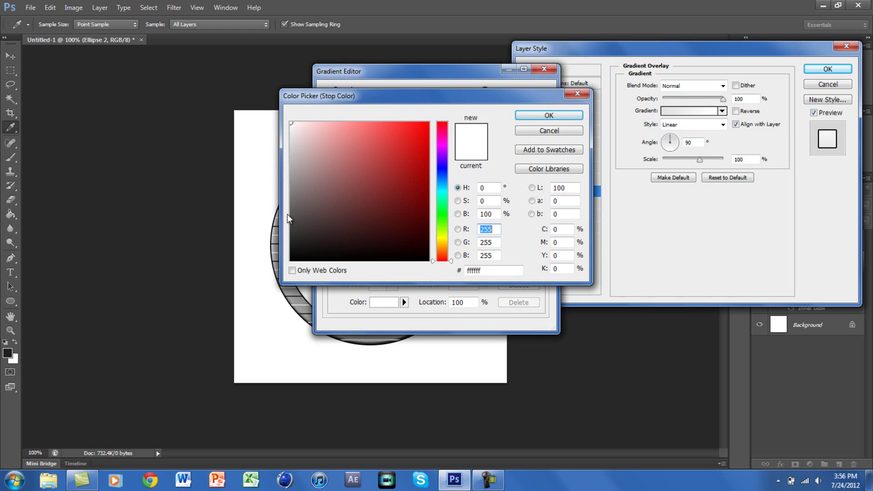
drag(291, 214, 293, 210)
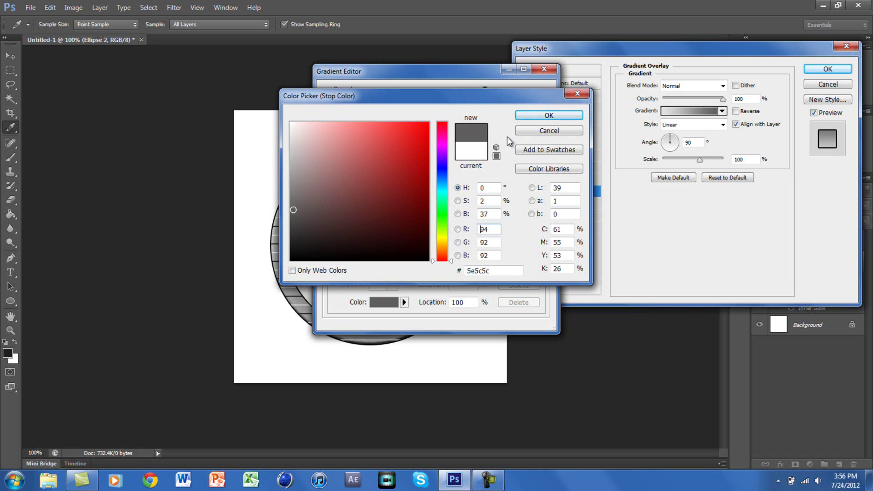
click(537, 113)
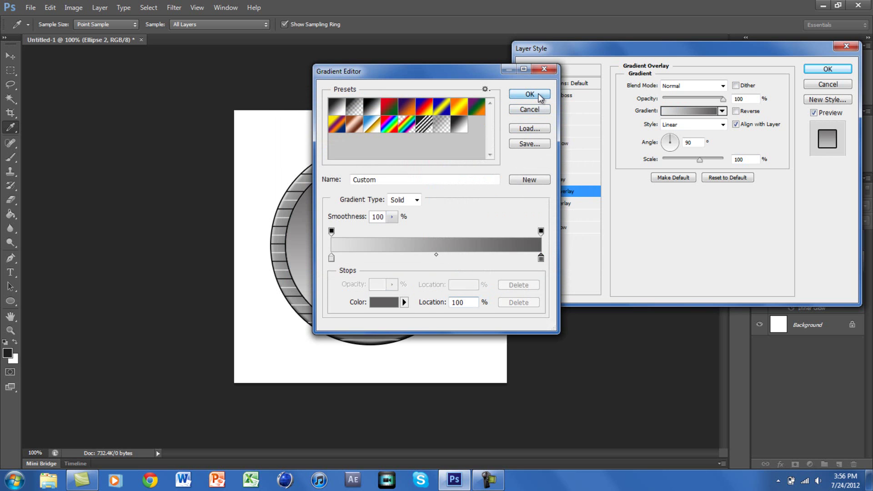
click(538, 94)
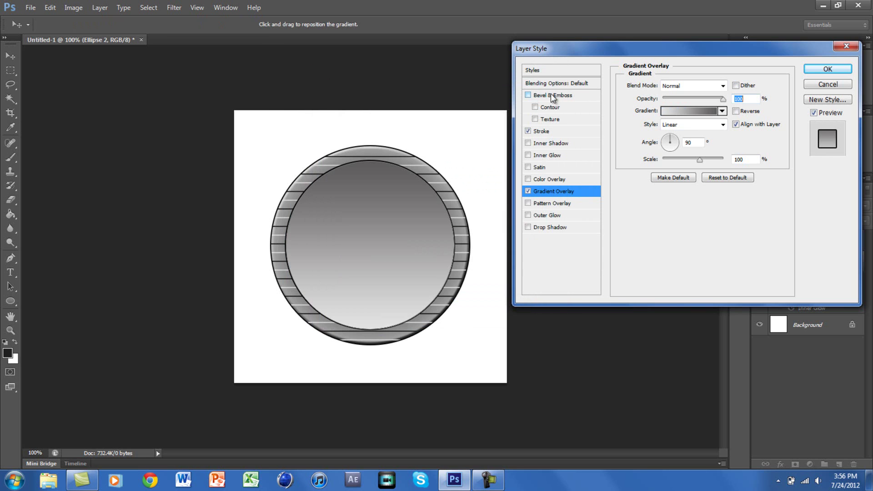
Set the gradient overlay style to Reflected
click(722, 111)
click(722, 111)
click(722, 124)
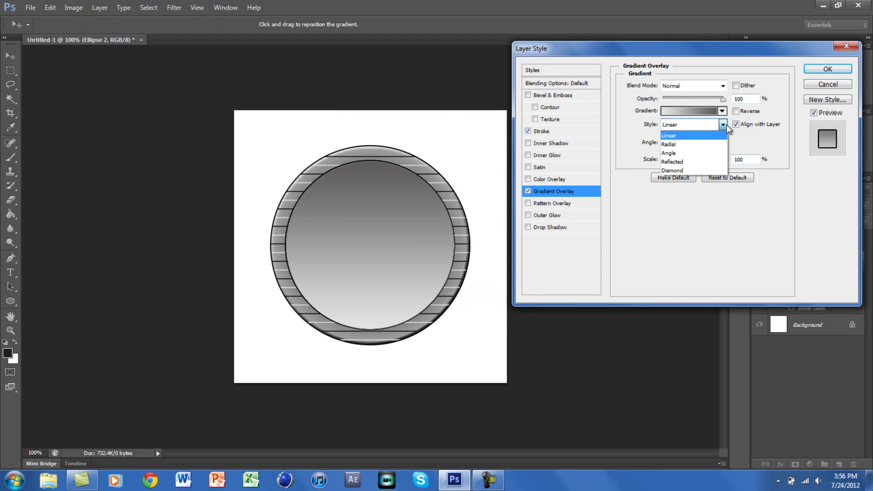
click(672, 161)
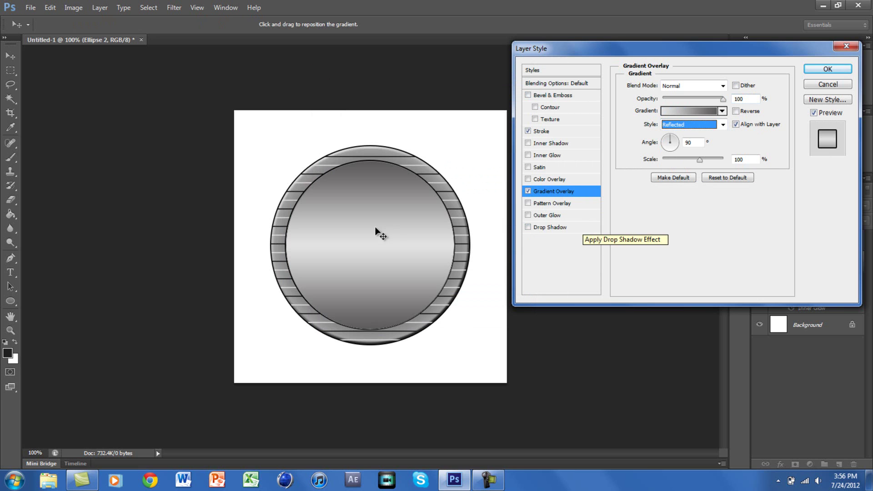
Apply Ellipse 2's styles, add an F text layer, and move it into the disc's upper-left
click(837, 70)
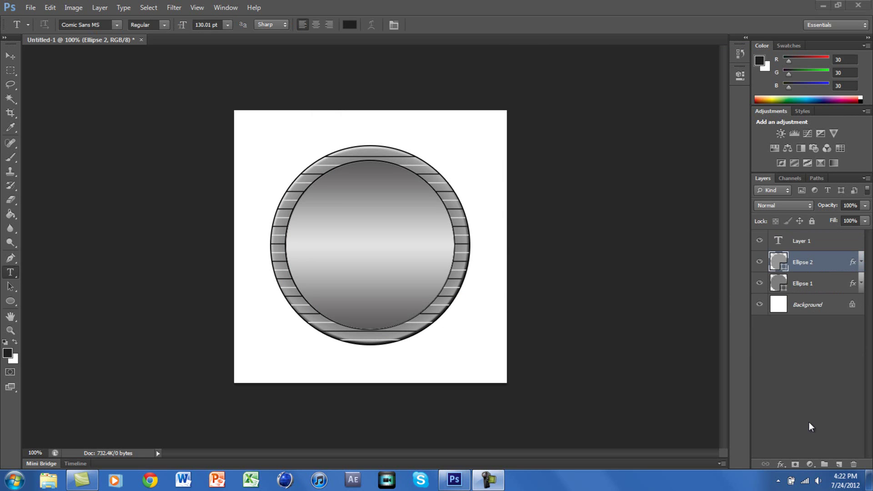
click(11, 272)
click(285, 149)
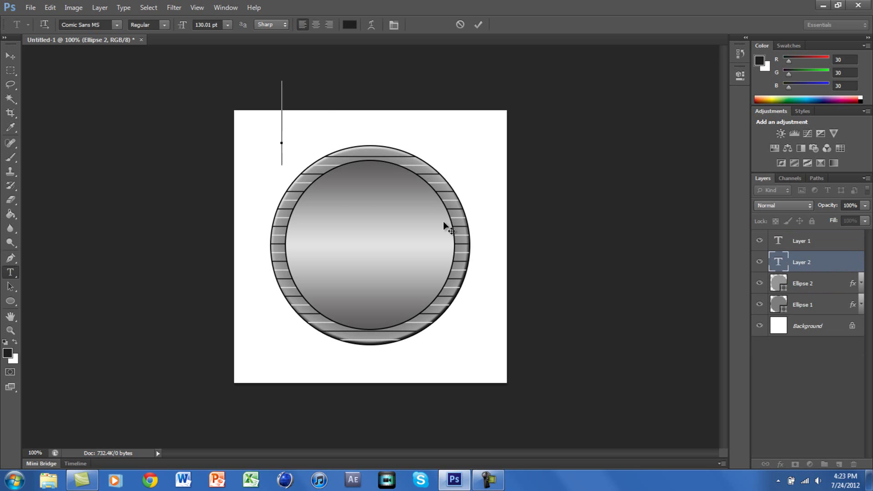
text(r)
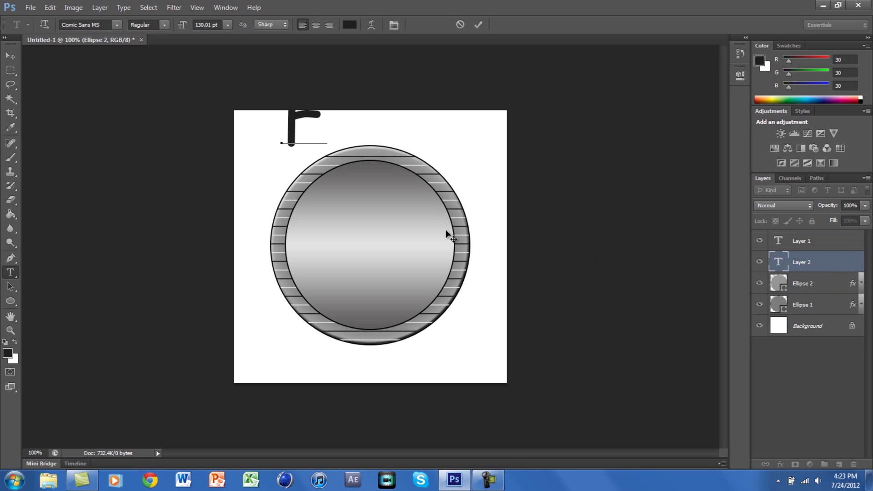
click(478, 25)
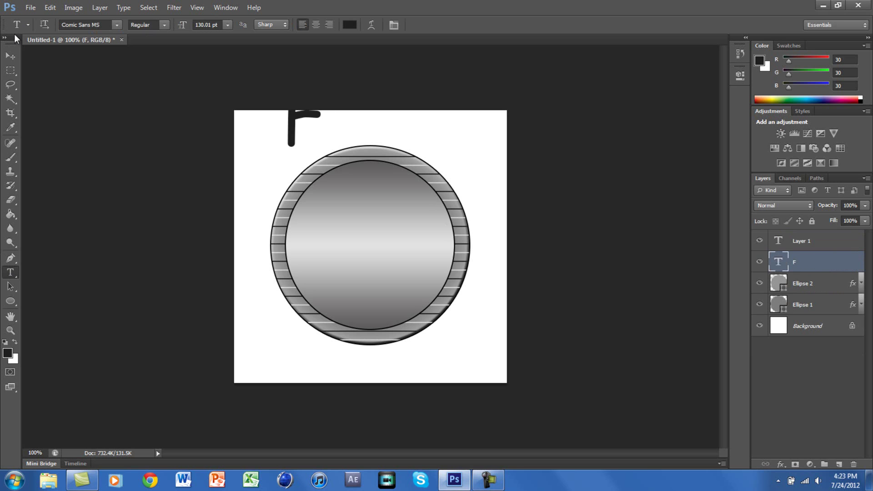
click(10, 56)
drag(292, 125, 322, 225)
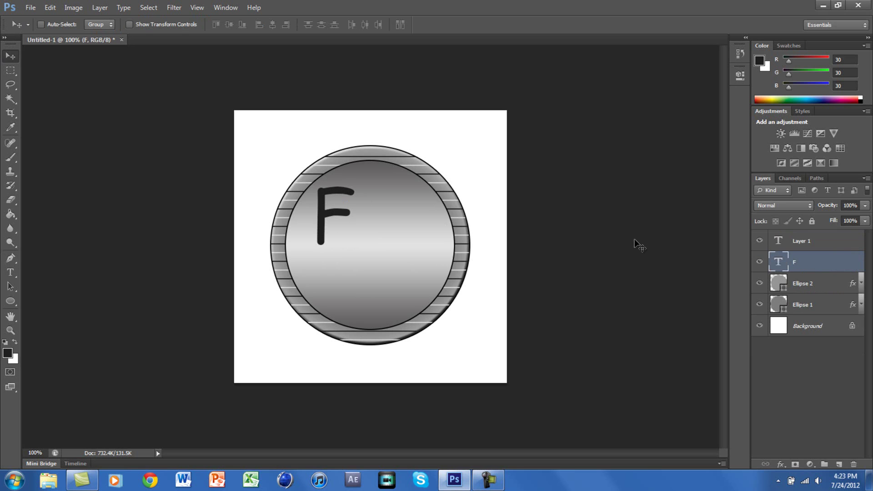
Give the F layer Bevel & Emboss with Contour, a 2 px stroke, and an enlarged Outer Glow
right_click(849, 267)
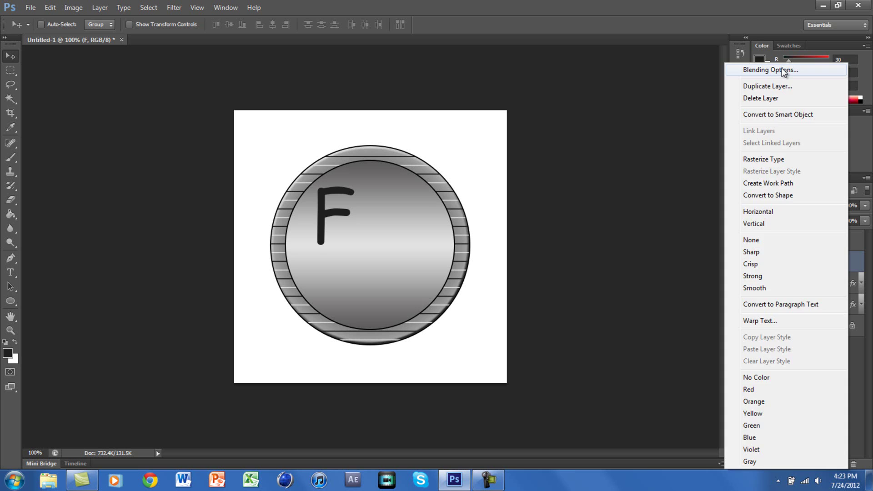
click(781, 69)
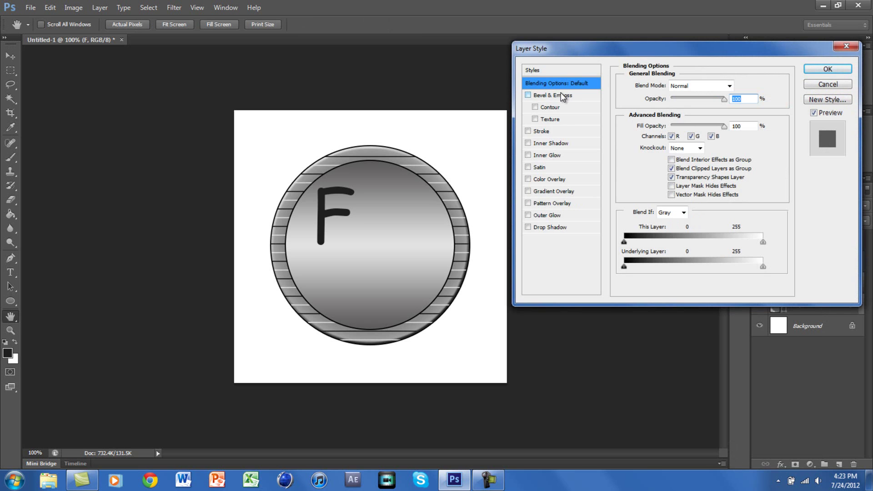
click(535, 107)
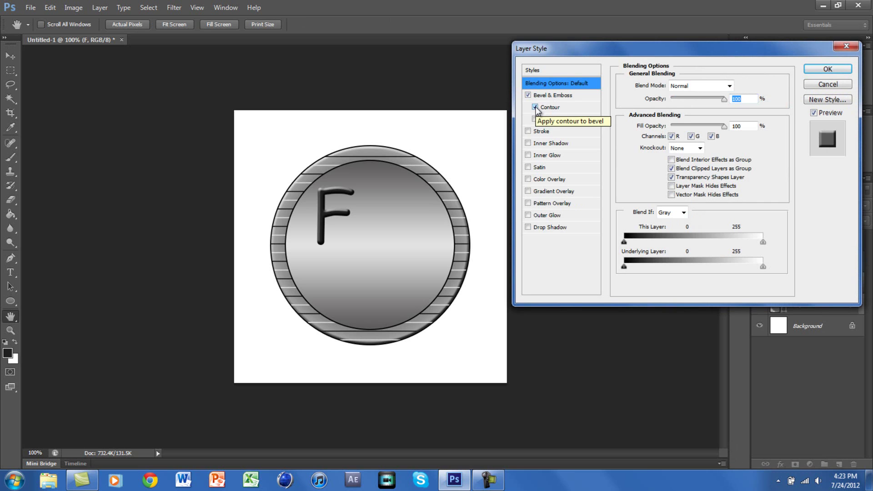
click(541, 131)
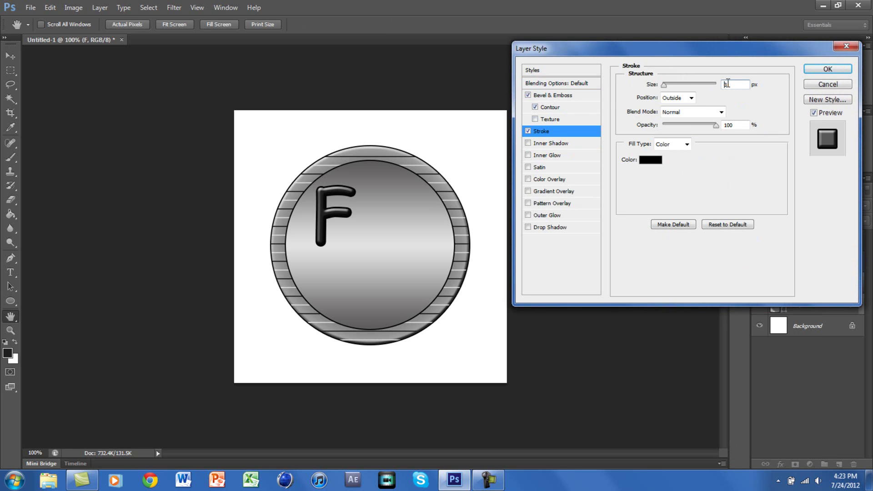
text(2)
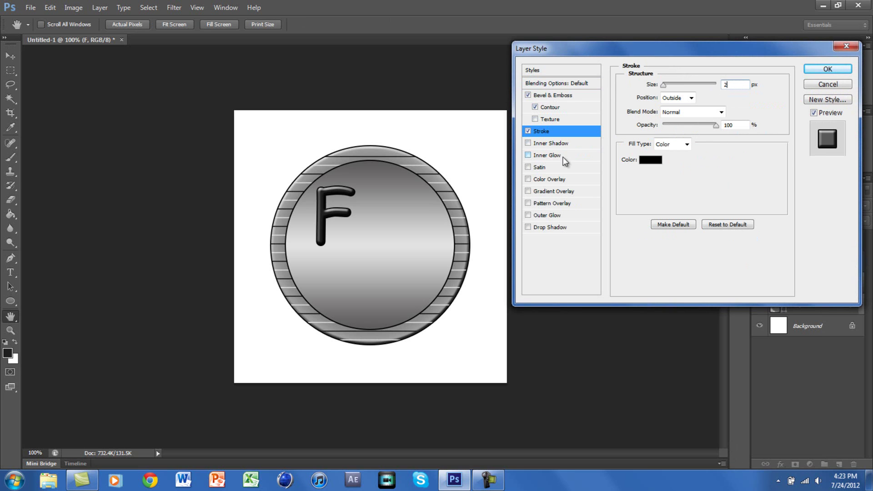
click(541, 216)
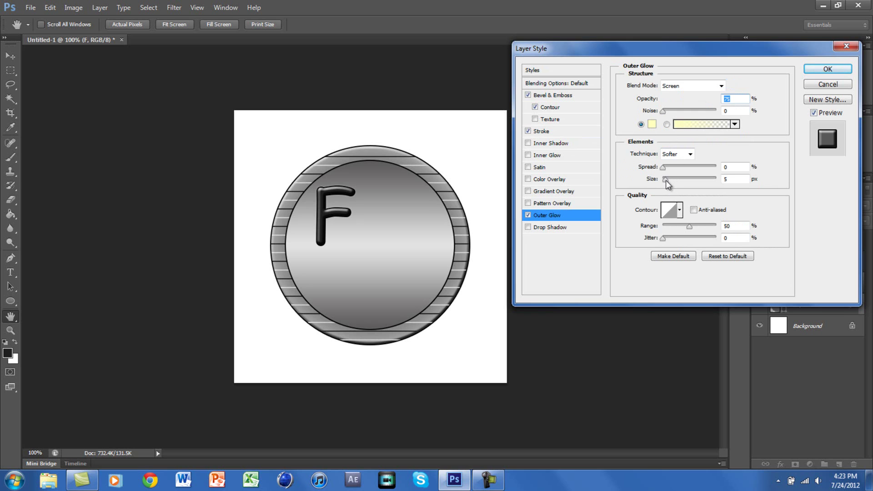
drag(665, 180, 669, 181)
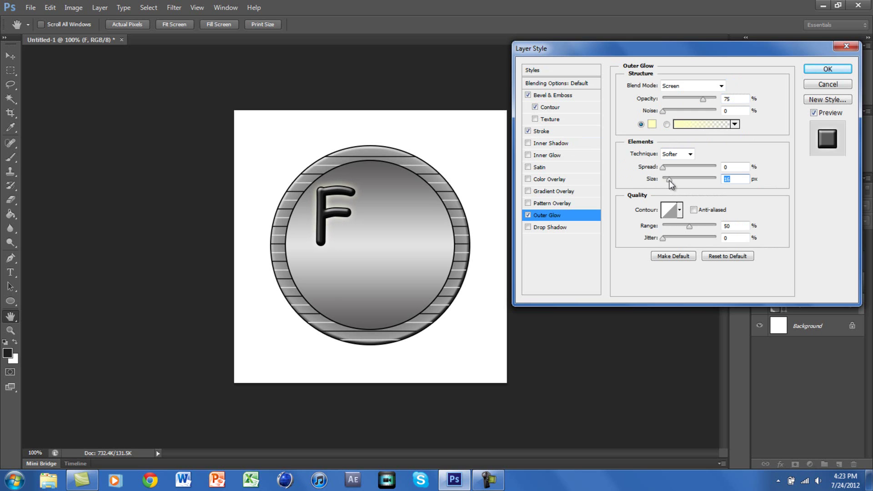
Add a larger, softer Drop Shadow to the F
click(529, 227)
click(544, 230)
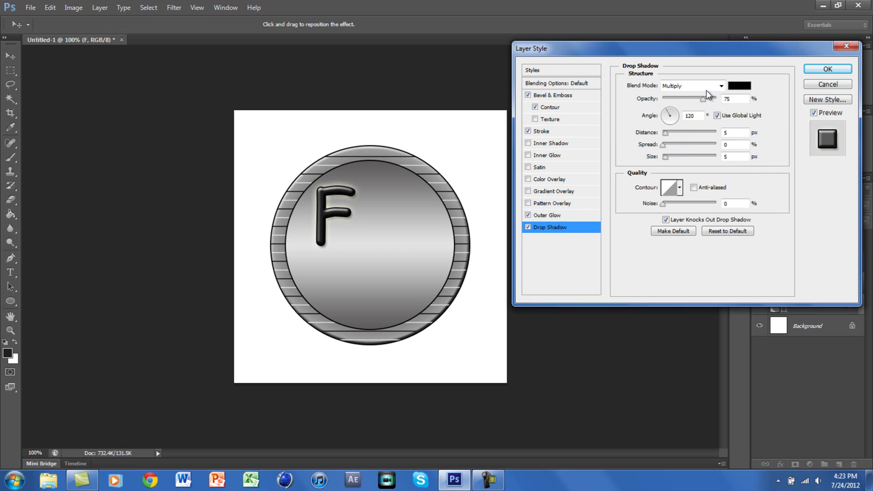
drag(665, 159, 671, 158)
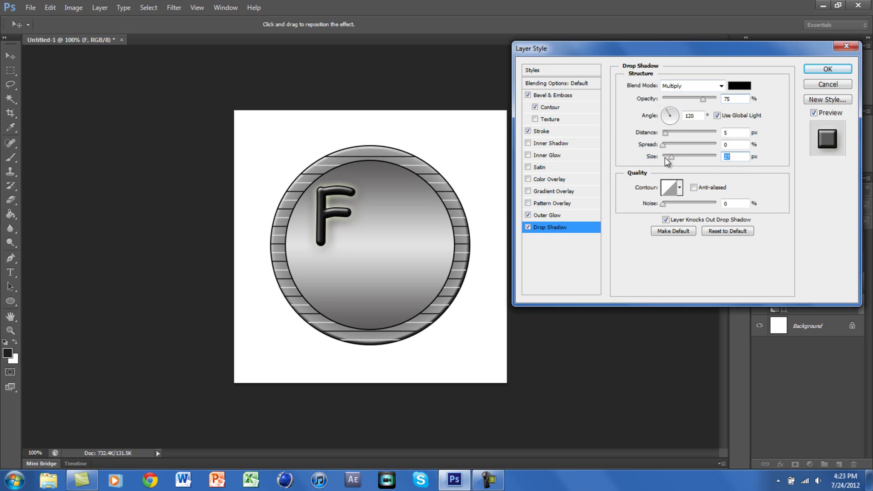
Add a white Inner Glow to the F
click(528, 156)
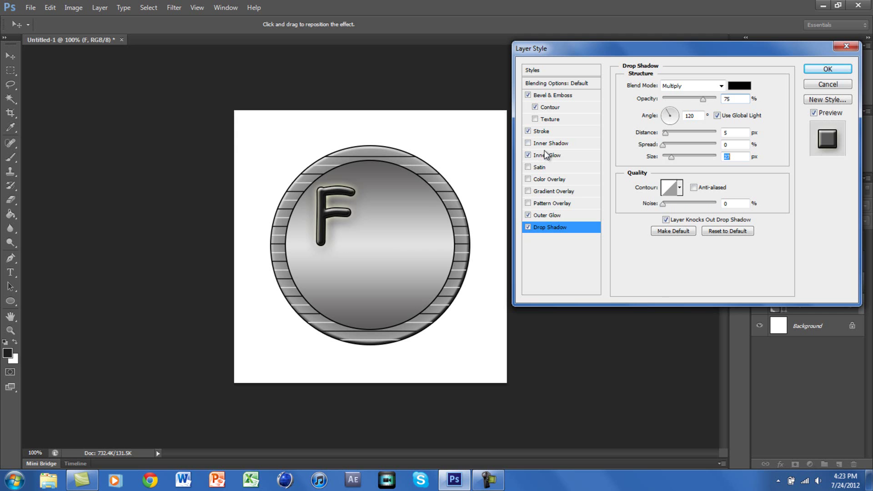
click(550, 153)
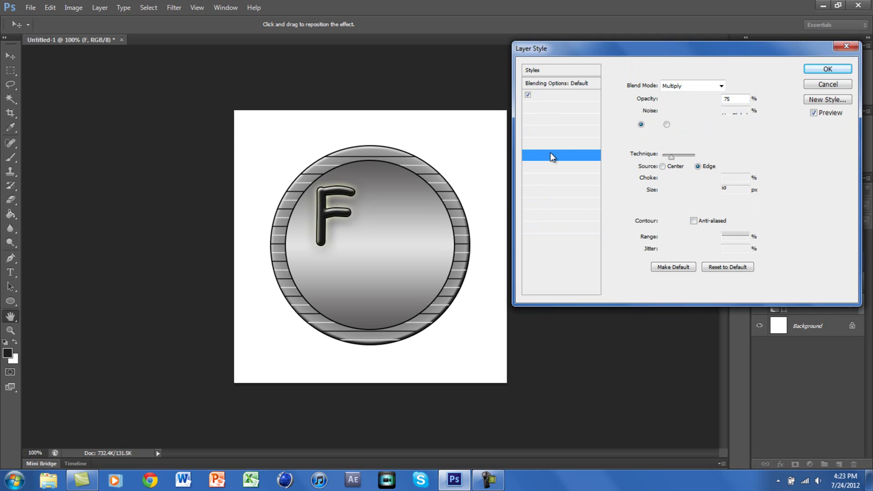
click(652, 125)
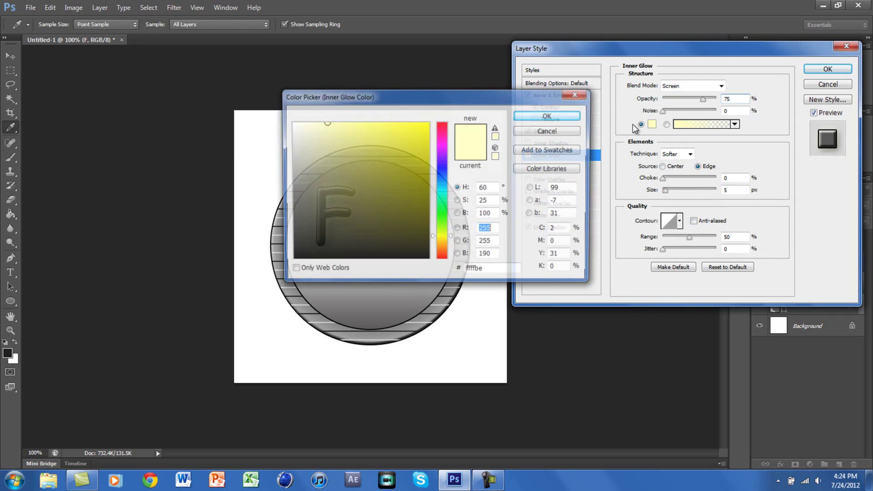
click(291, 122)
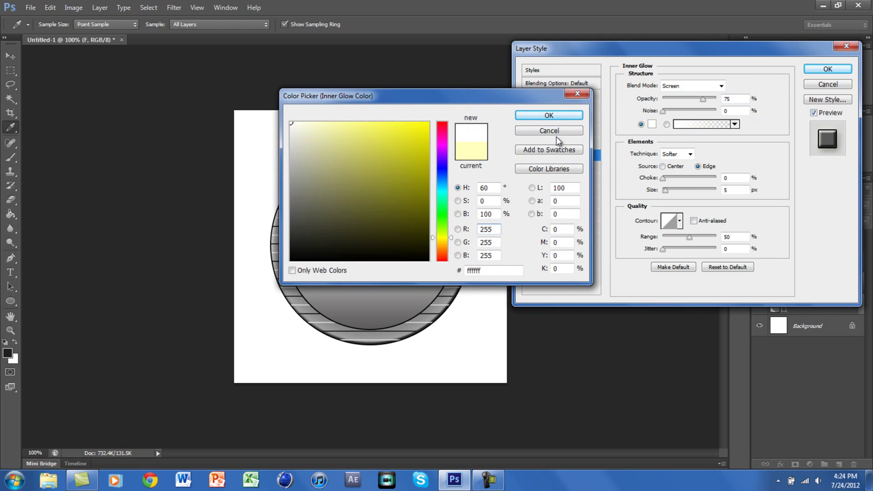
click(549, 116)
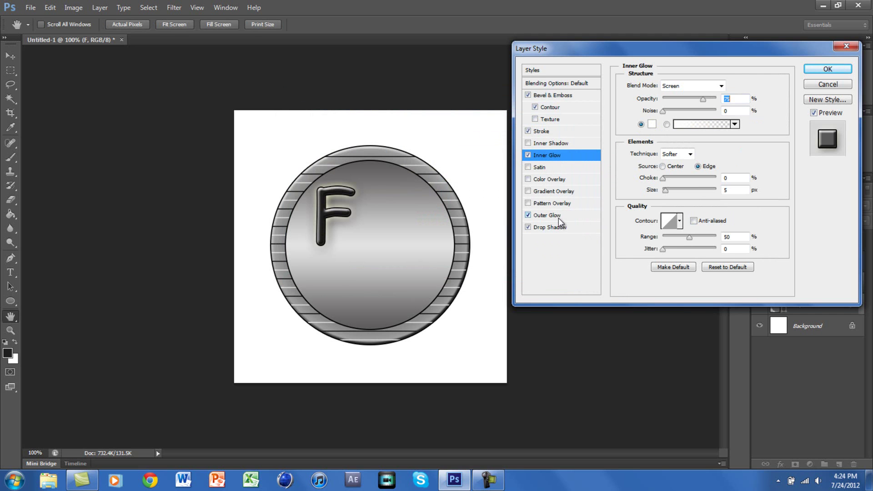
Change the F's Outer Glow colour to dark grey 464645 and apply the styles
click(558, 220)
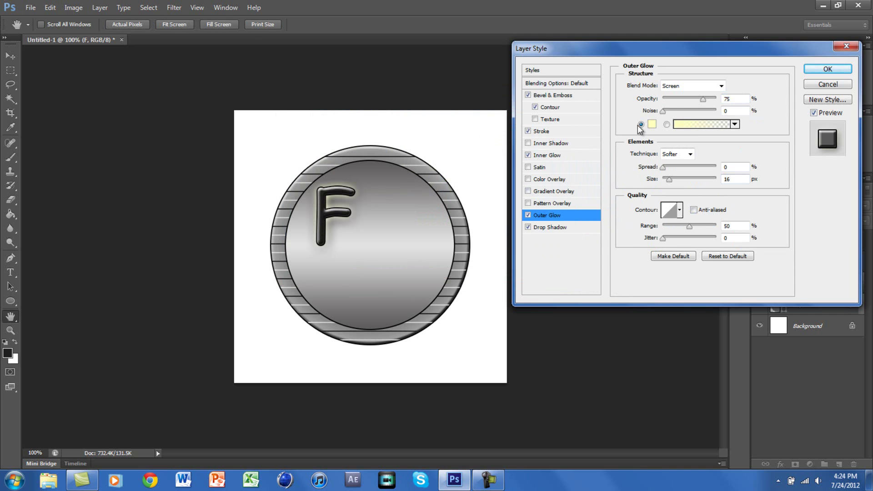
click(652, 124)
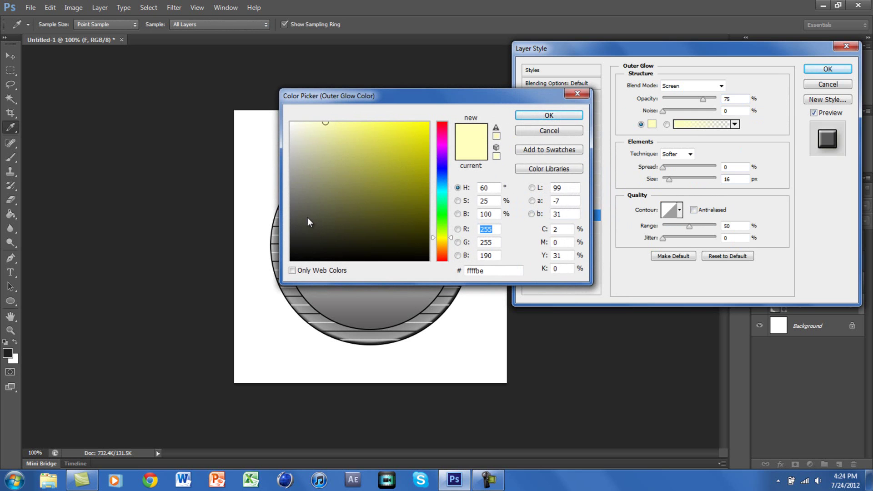
click(292, 223)
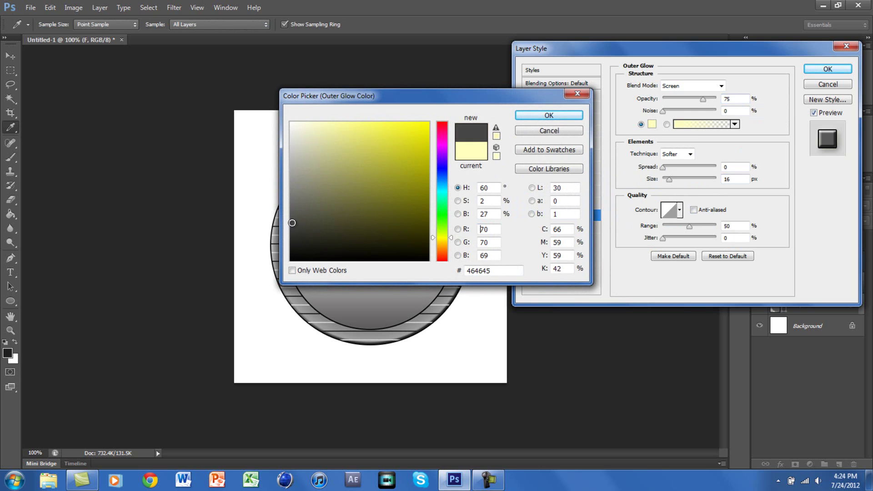
click(527, 116)
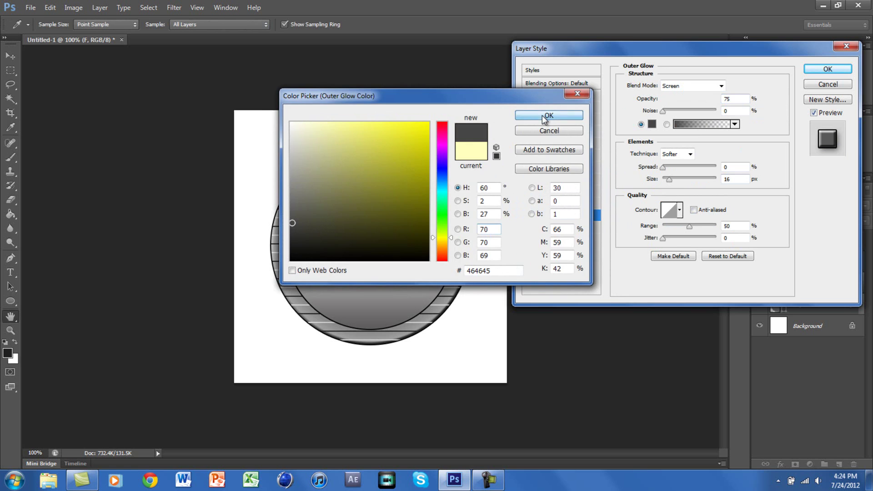
click(828, 69)
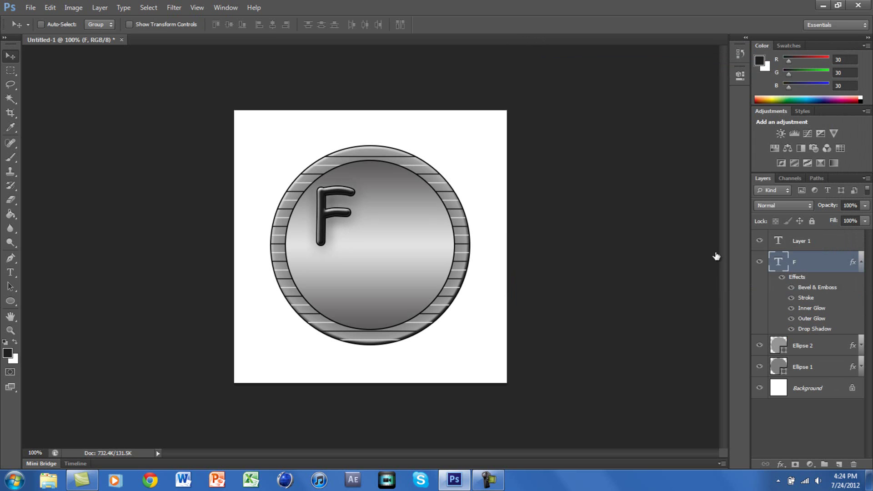
Duplicate the F layer and move the copy down and to the right
click(860, 262)
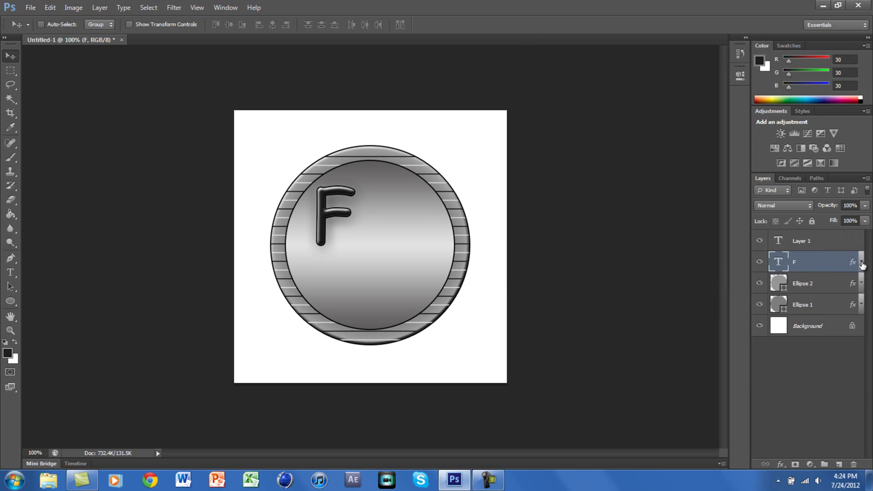
right_click(831, 264)
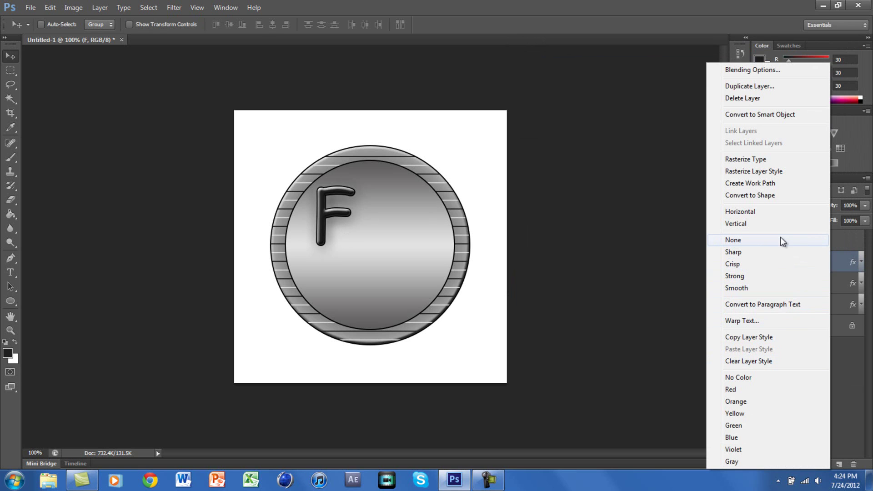
click(771, 86)
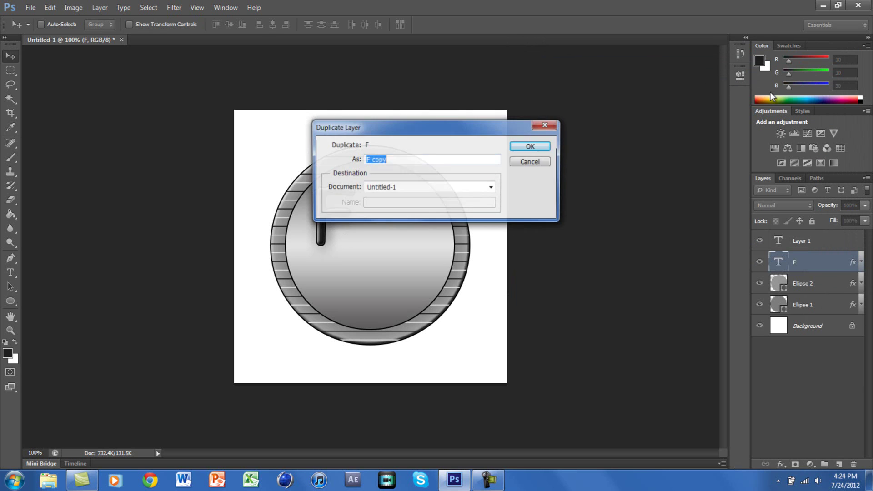
click(530, 146)
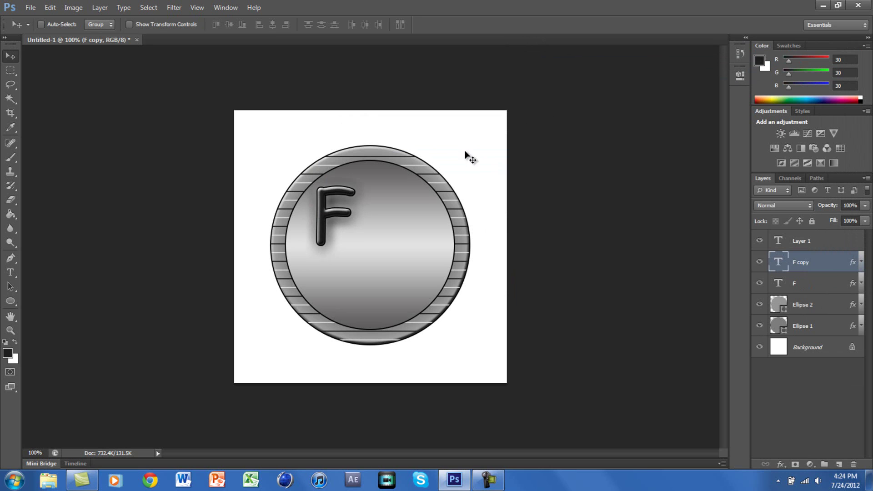
drag(357, 206, 392, 243)
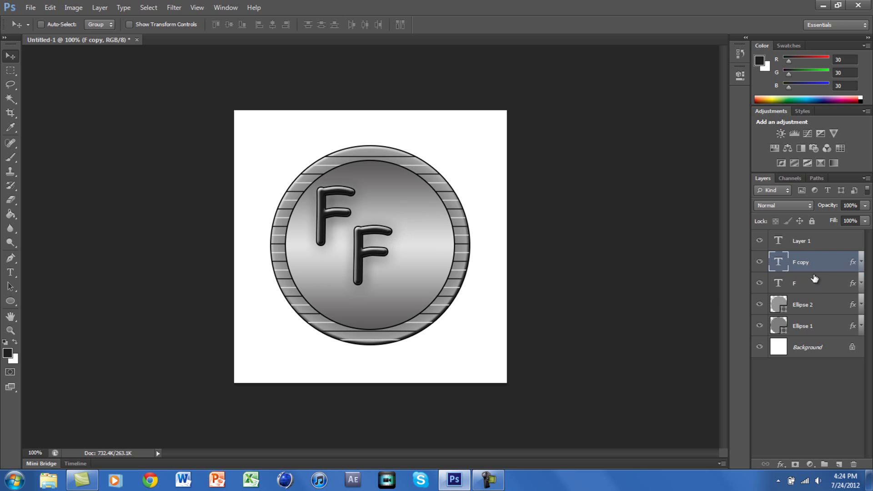
Duplicate F copy into F copy 2 and place it further down-right
right_click(828, 264)
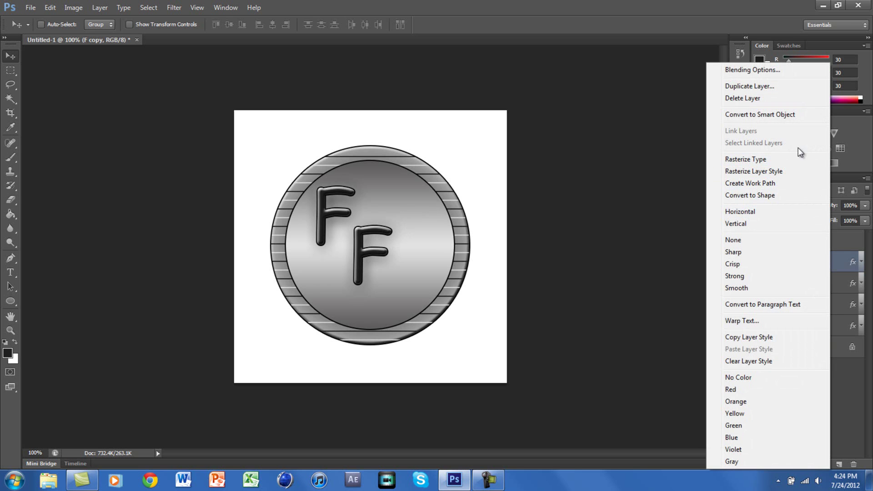
click(792, 86)
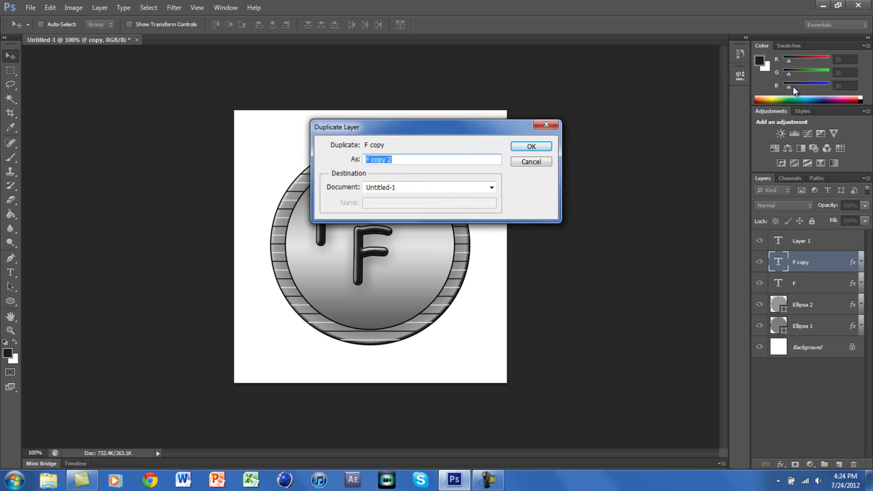
key(Return)
drag(396, 269, 376, 276)
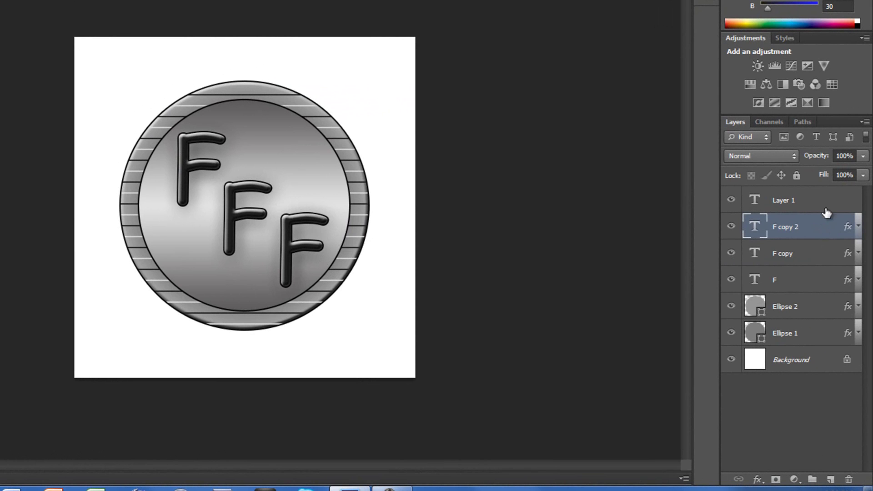
Shift the first F down-left and nudge the middle F upward
click(814, 287)
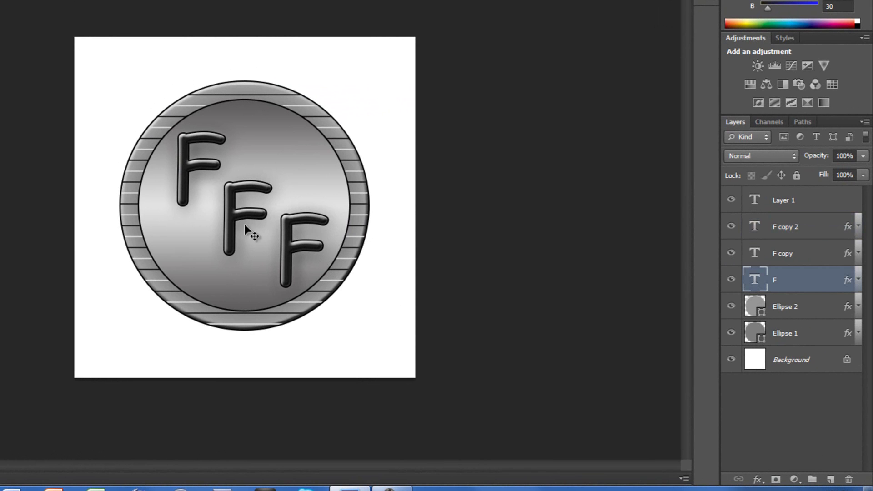
drag(193, 177, 183, 197)
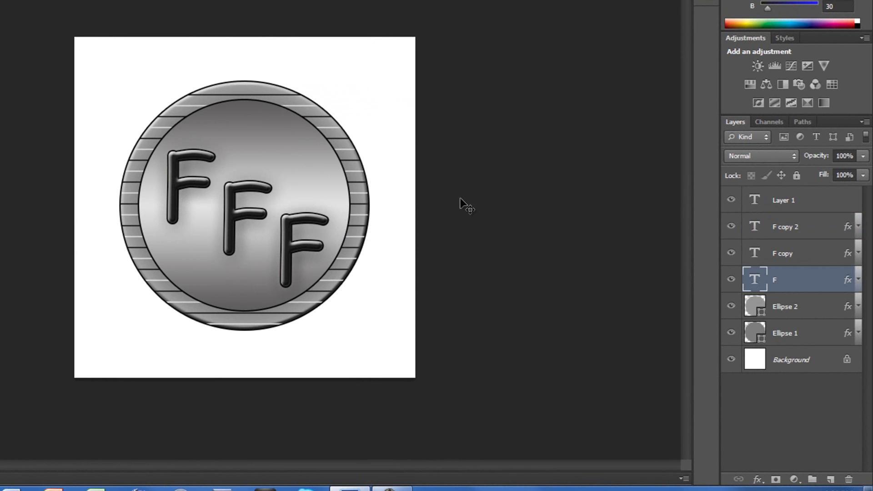
click(831, 254)
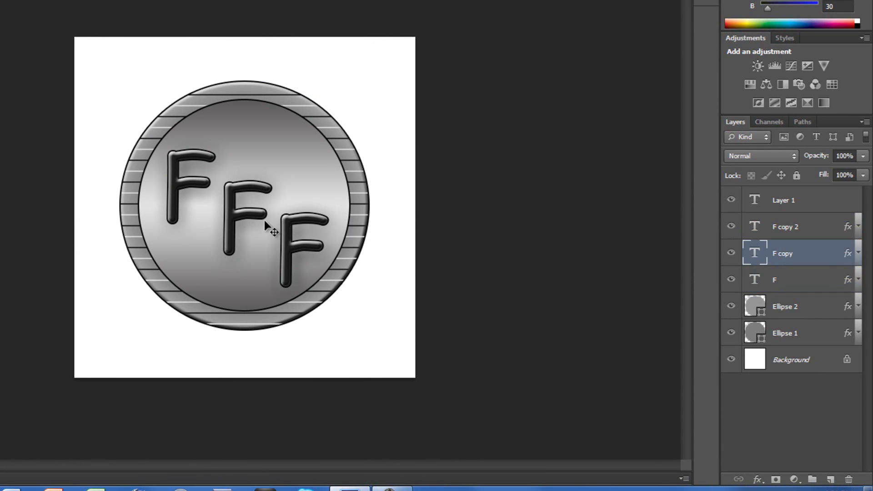
drag(255, 211, 257, 196)
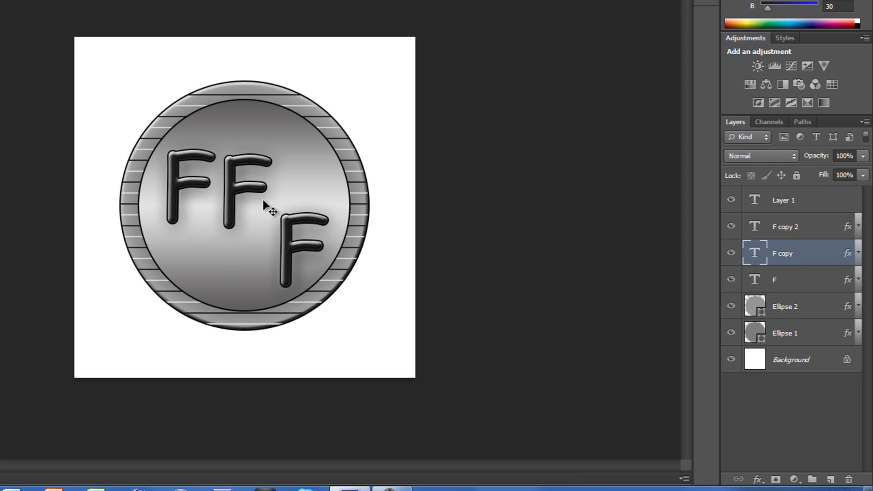
Rotate the middle F slightly clockwise and lower its opacity
key(ctrl+t)
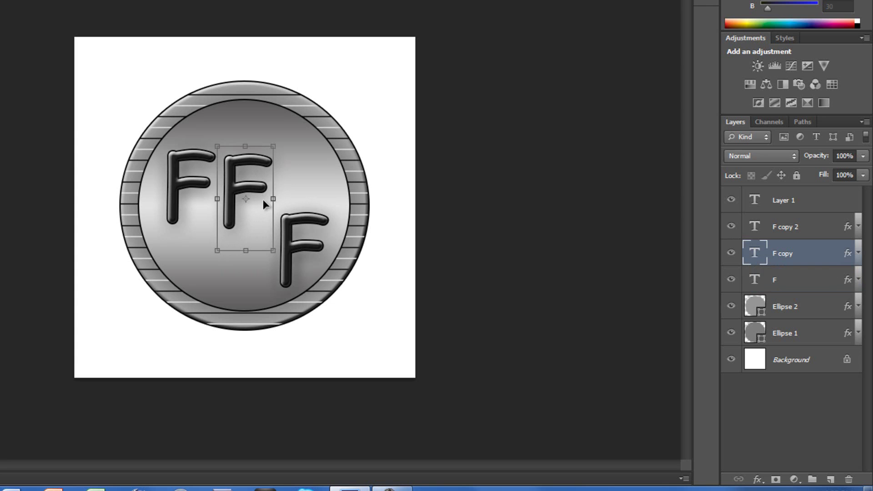
drag(253, 128, 269, 130)
key(Return)
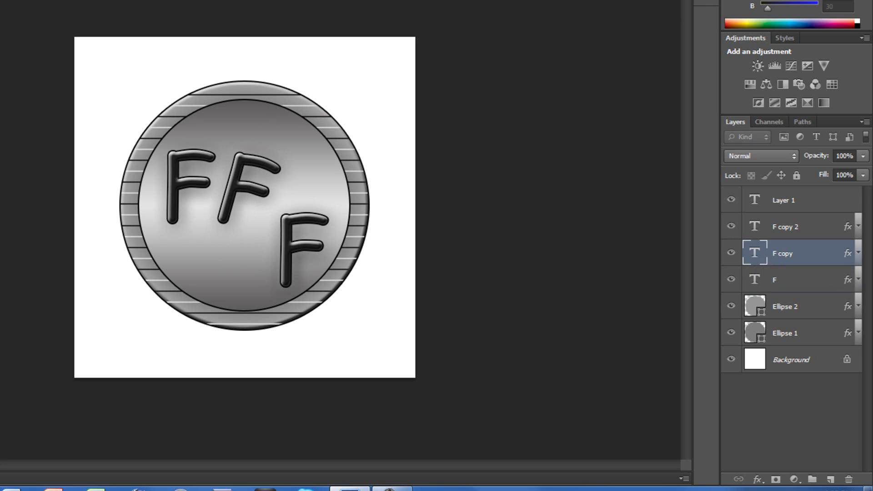
click(862, 158)
drag(853, 170, 847, 171)
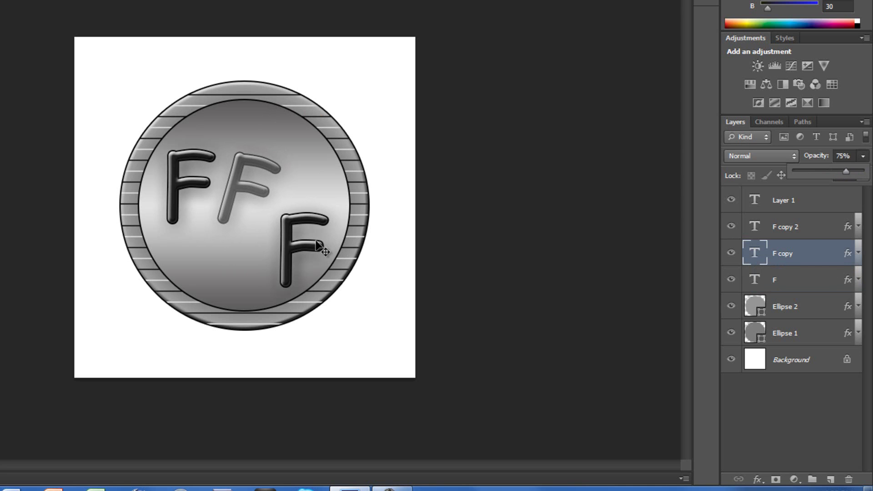
Move the third F up-right, tilt it about 20 degrees, and set its opacity to 53%
click(809, 227)
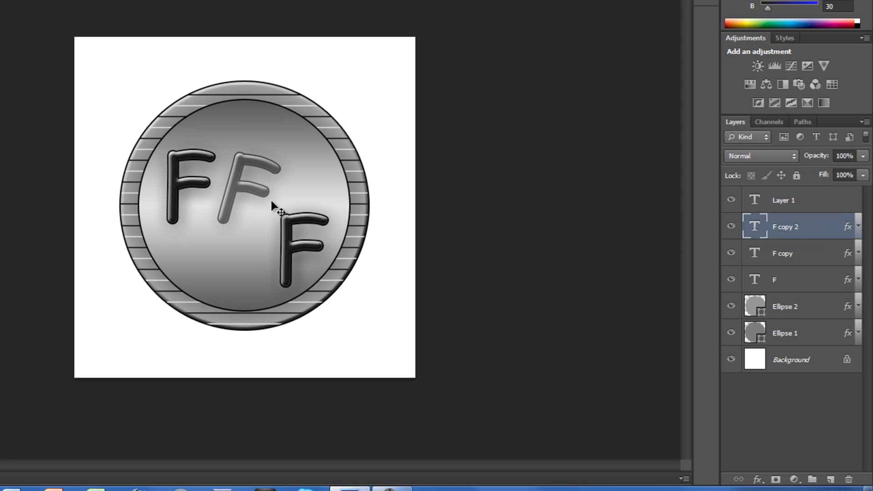
drag(291, 236, 297, 208)
key(ctrl+t)
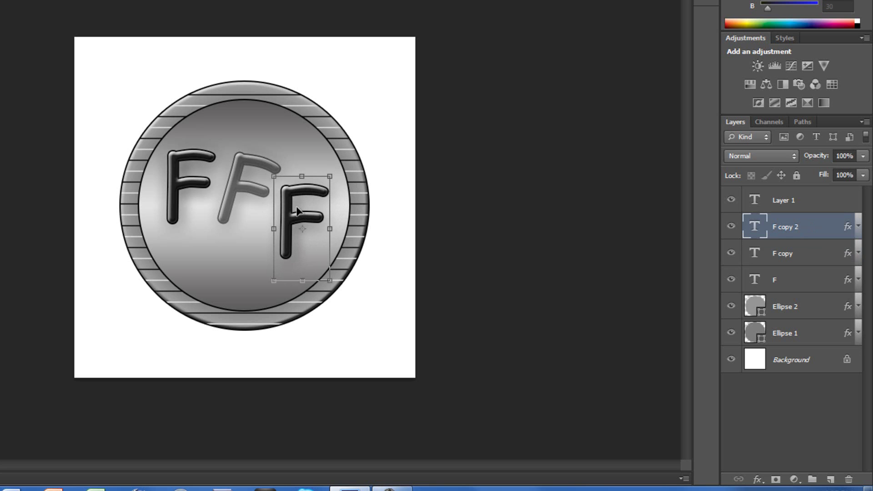
drag(323, 169, 315, 170)
drag(315, 170, 315, 169)
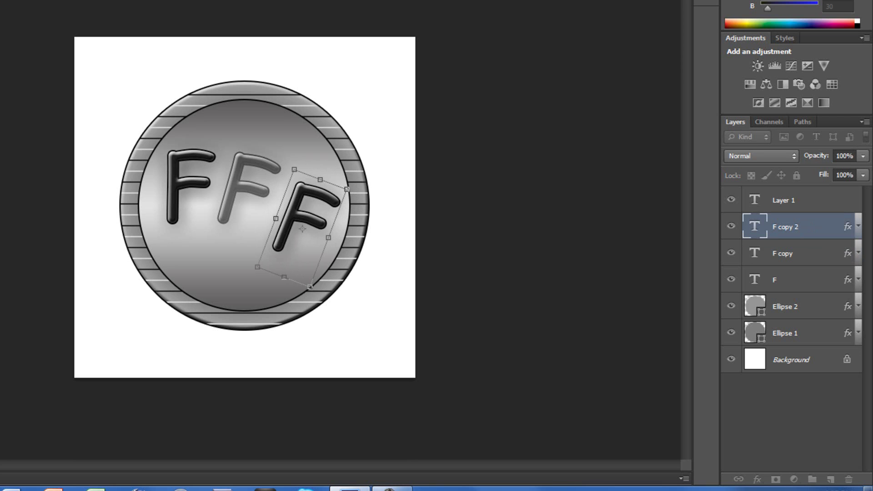
key(Return)
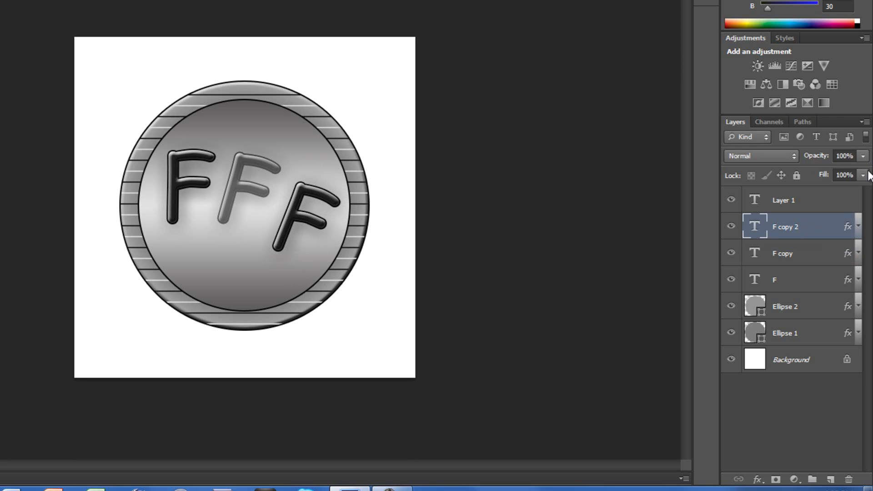
click(863, 155)
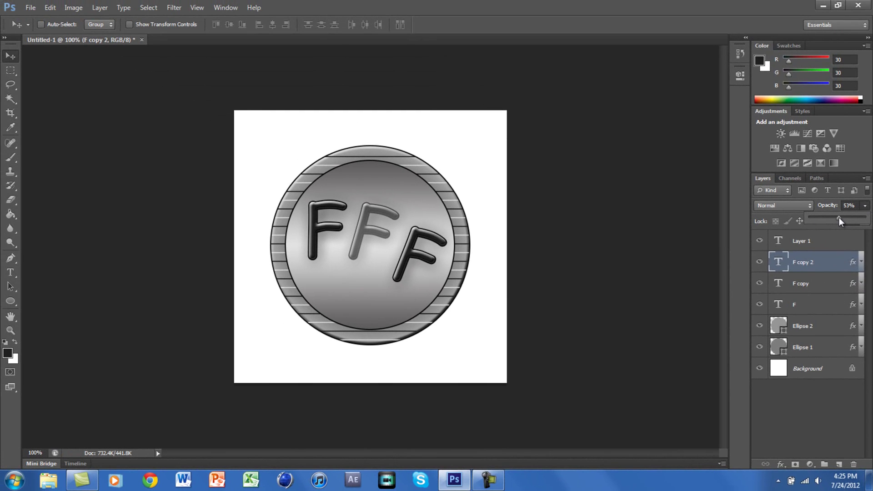
click(837, 203)
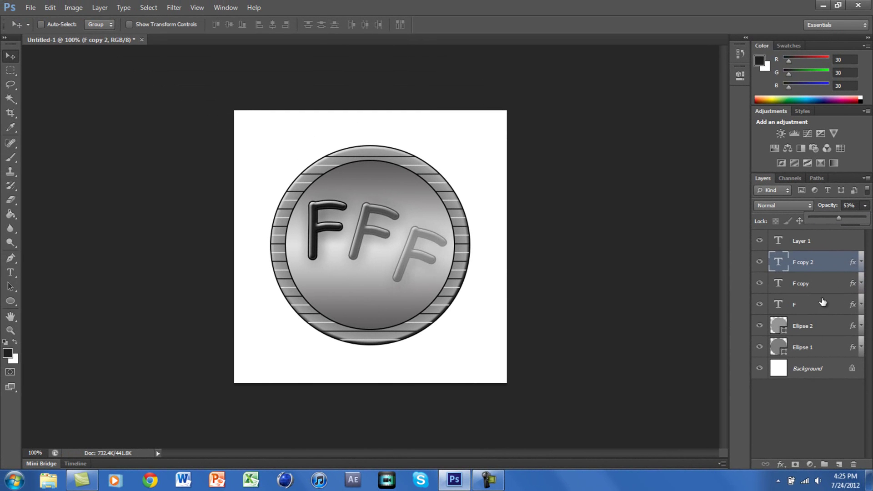
Reselect F copy 2 and nudge the third F slightly up and left
click(776, 406)
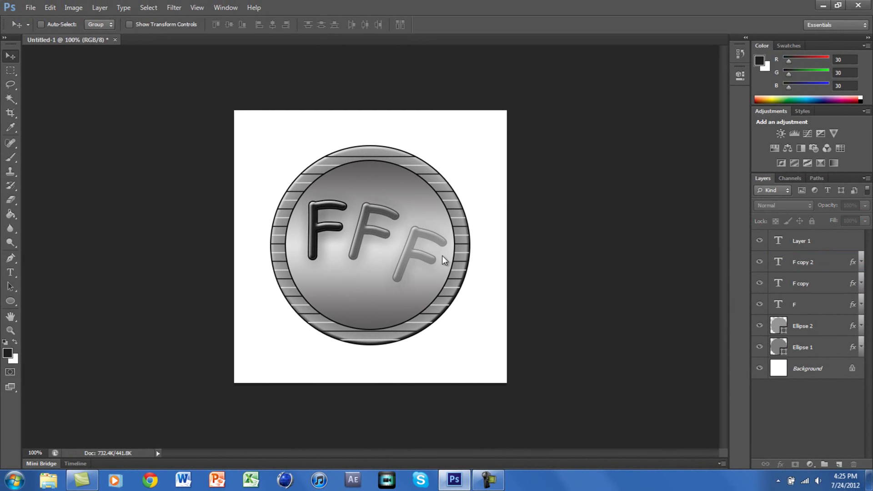
click(431, 249)
click(439, 185)
click(820, 256)
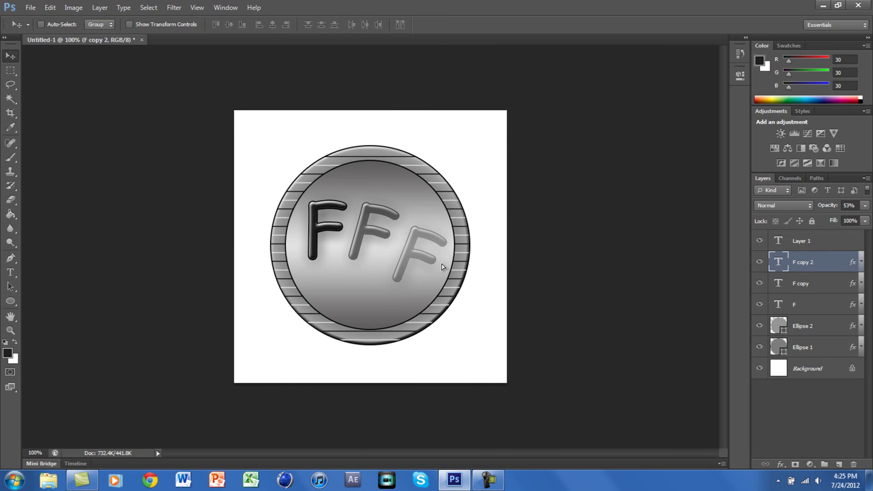
drag(441, 264, 436, 256)
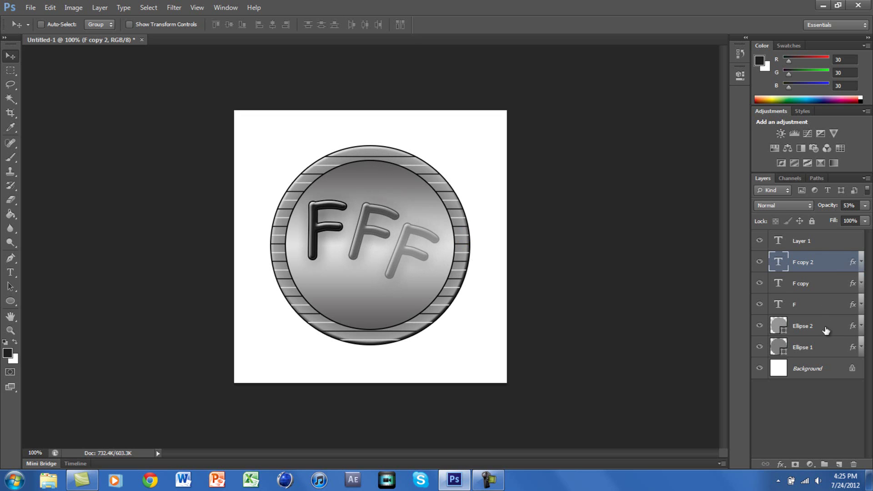
Give the Ellipse 1 ring a Color Overlay in cyan #13d0ff
click(828, 349)
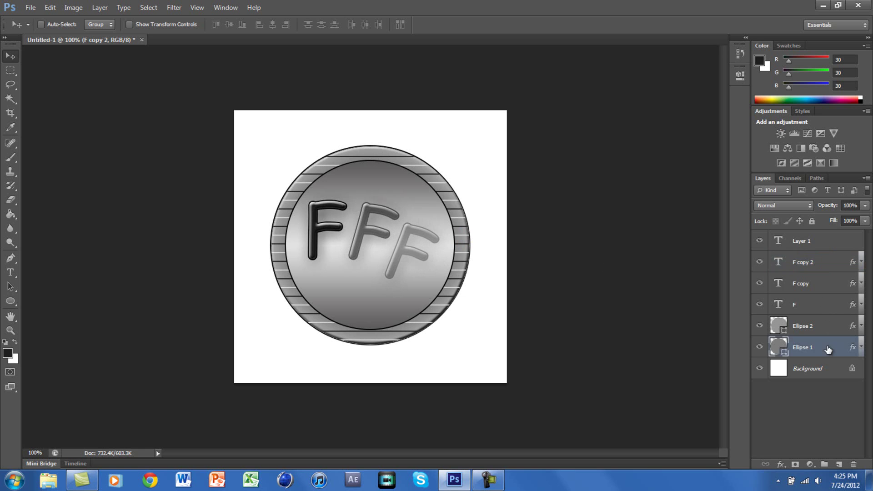
right_click(827, 346)
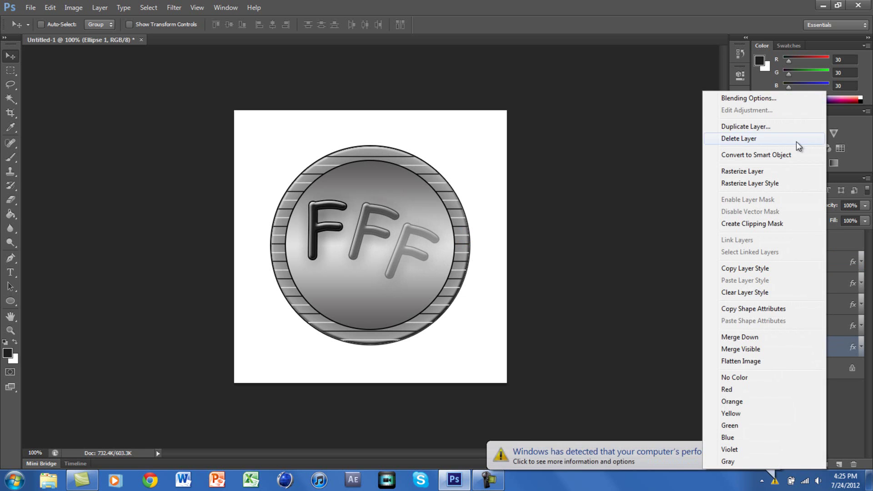
click(779, 100)
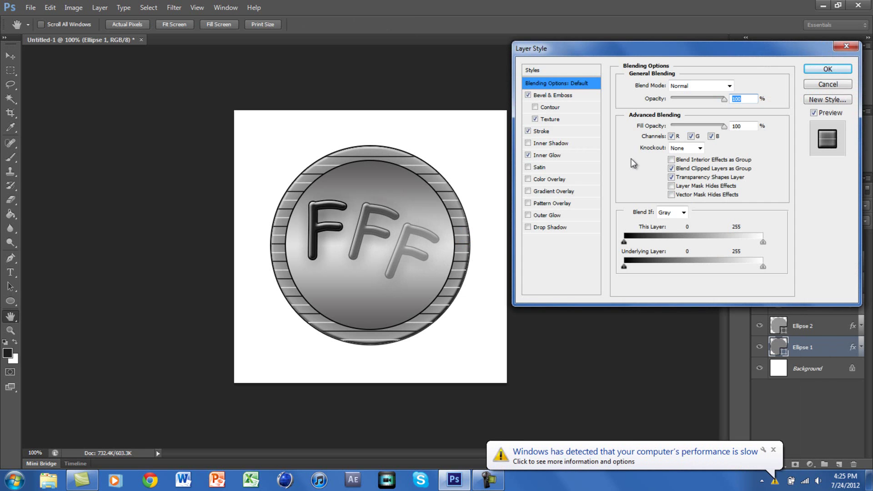
click(546, 179)
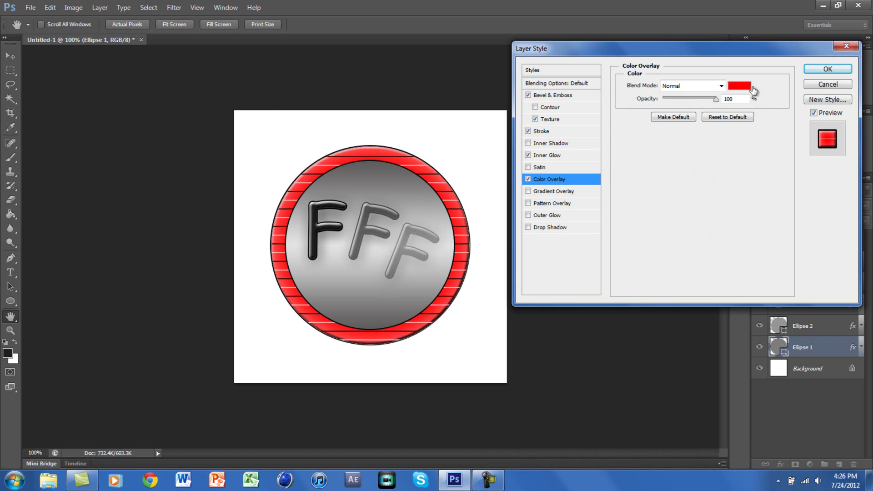
click(738, 86)
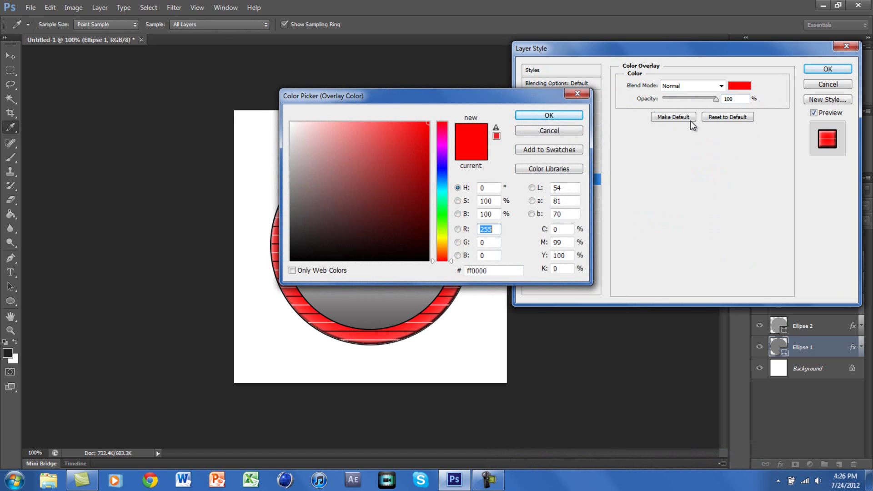
click(442, 187)
click(419, 121)
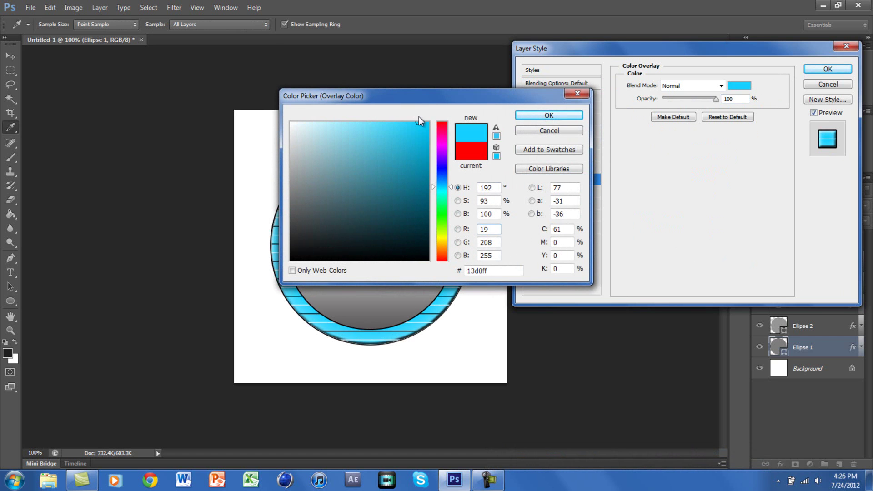
click(548, 115)
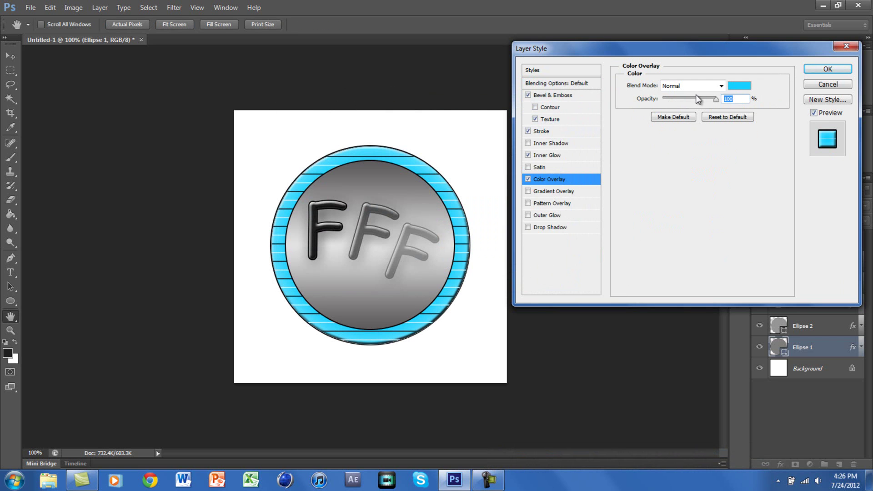
click(826, 70)
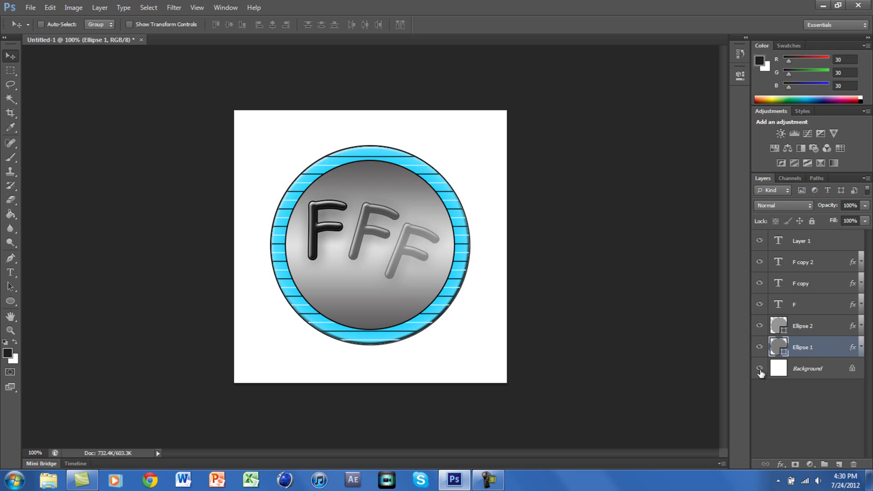
Hide the Background layer and save the badge as PNG named Watermark.png
click(759, 370)
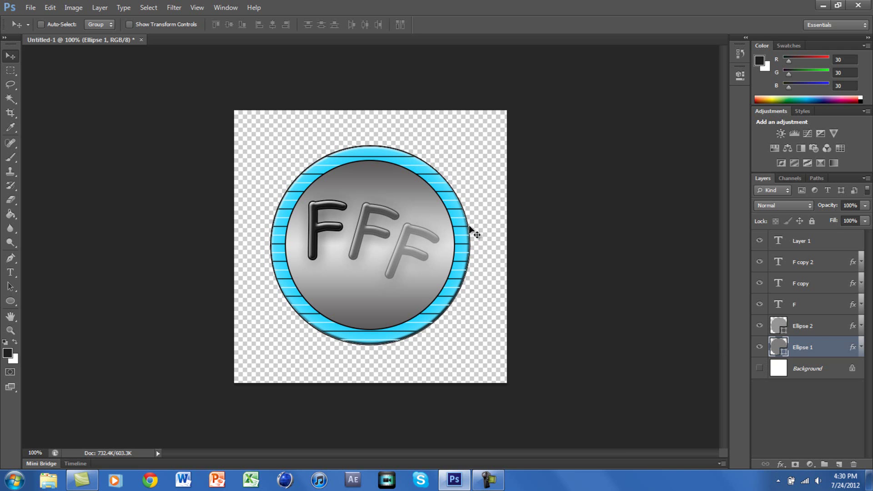
click(32, 8)
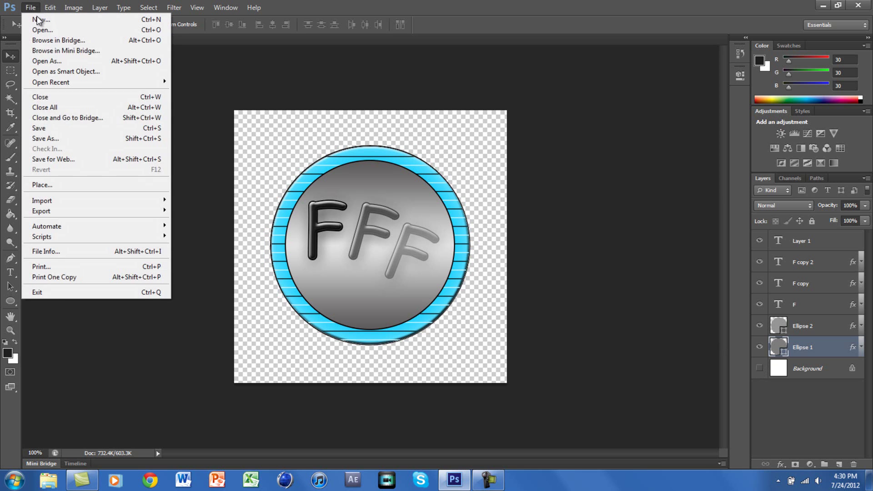
click(70, 127)
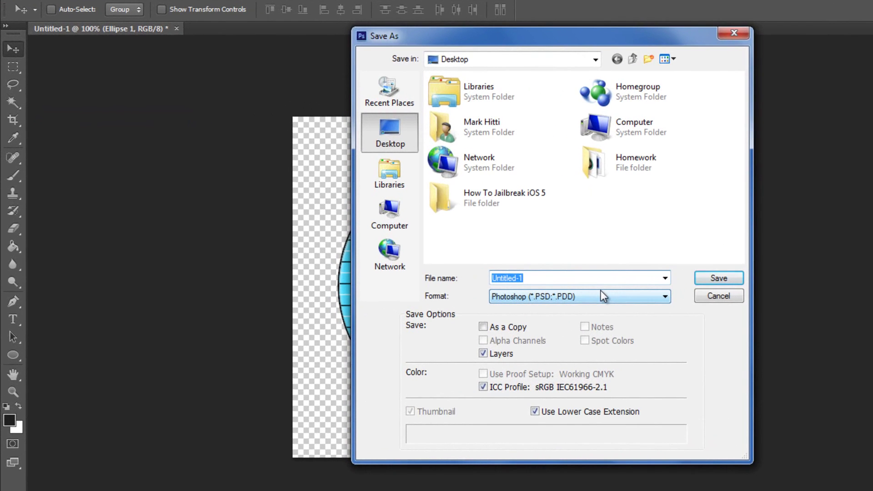
text(Watermark)
click(601, 294)
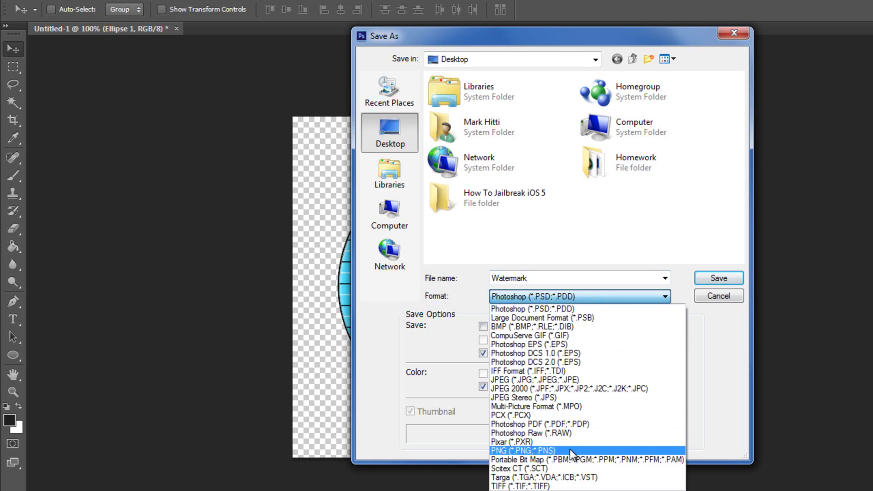
click(569, 449)
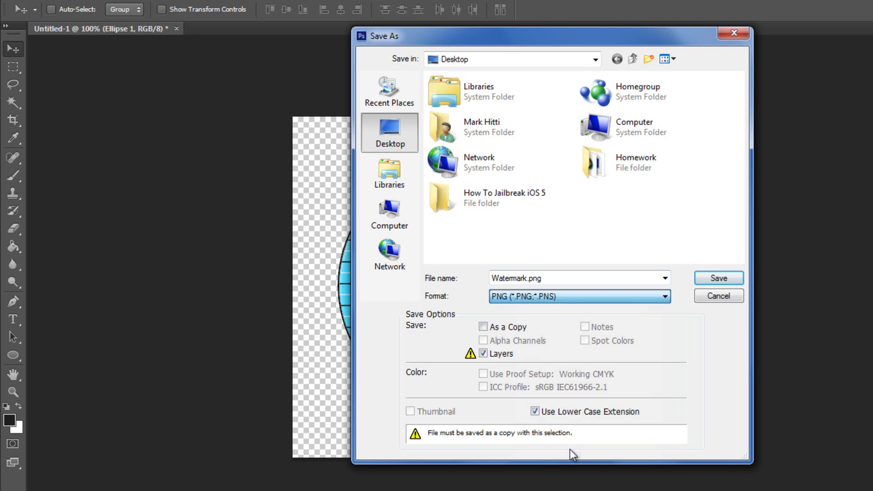
click(724, 279)
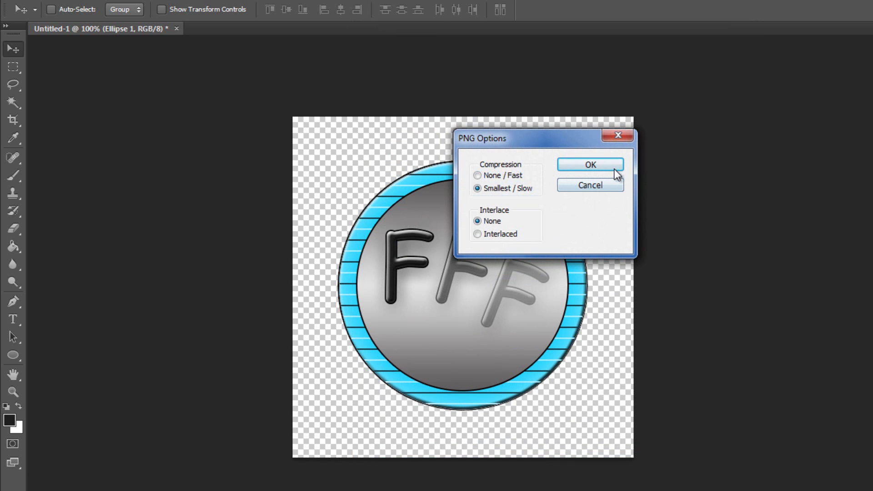
click(616, 171)
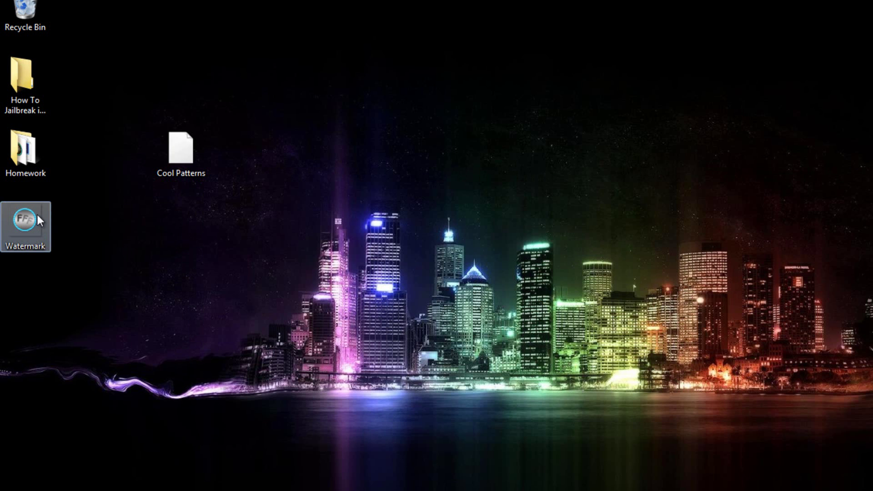
Open Watermark from the desktop in Windows Photo Viewer
double_click(24, 219)
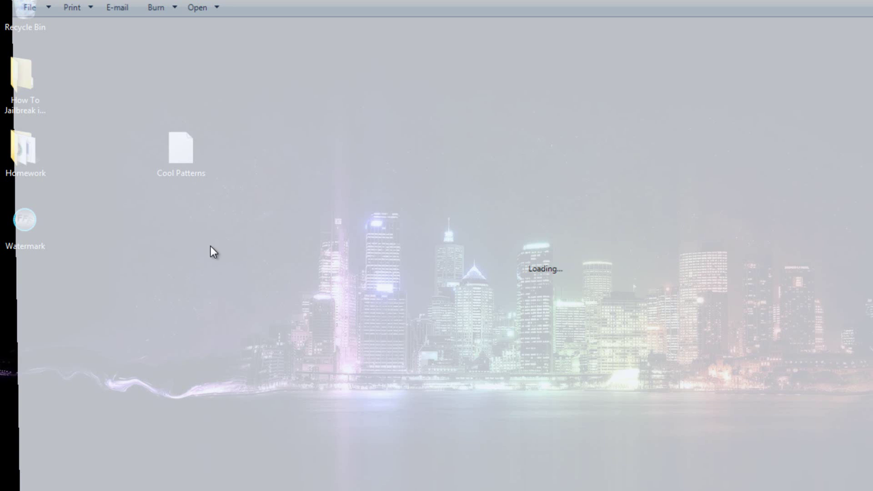